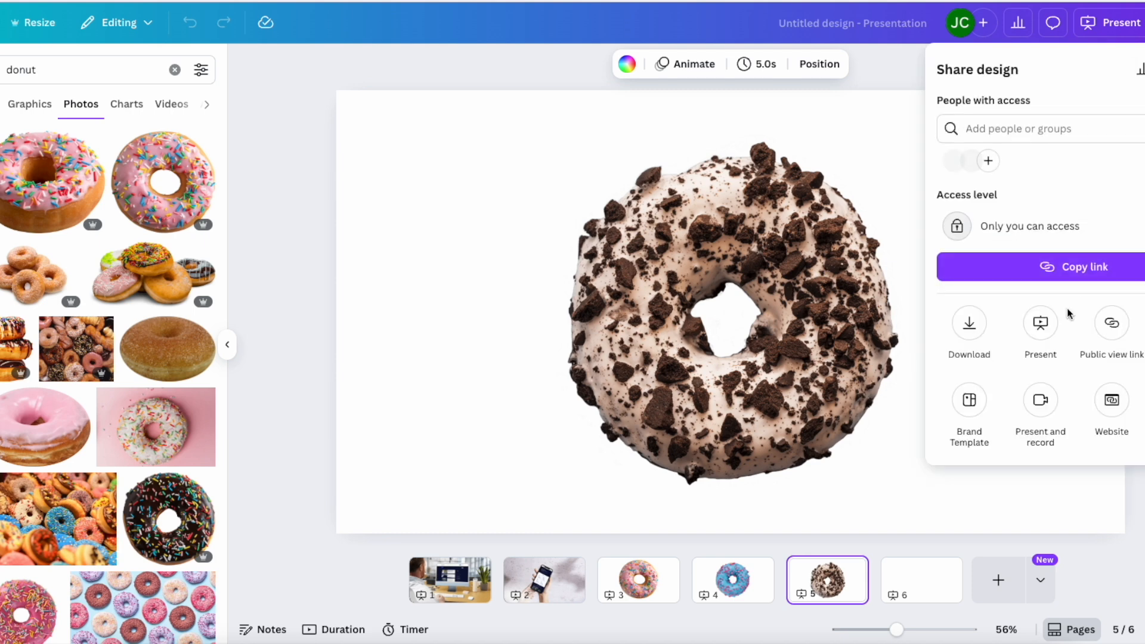
- Set up the design's download as PNG files with a transparent background
left_click(968, 324)
left_click(978, 125)
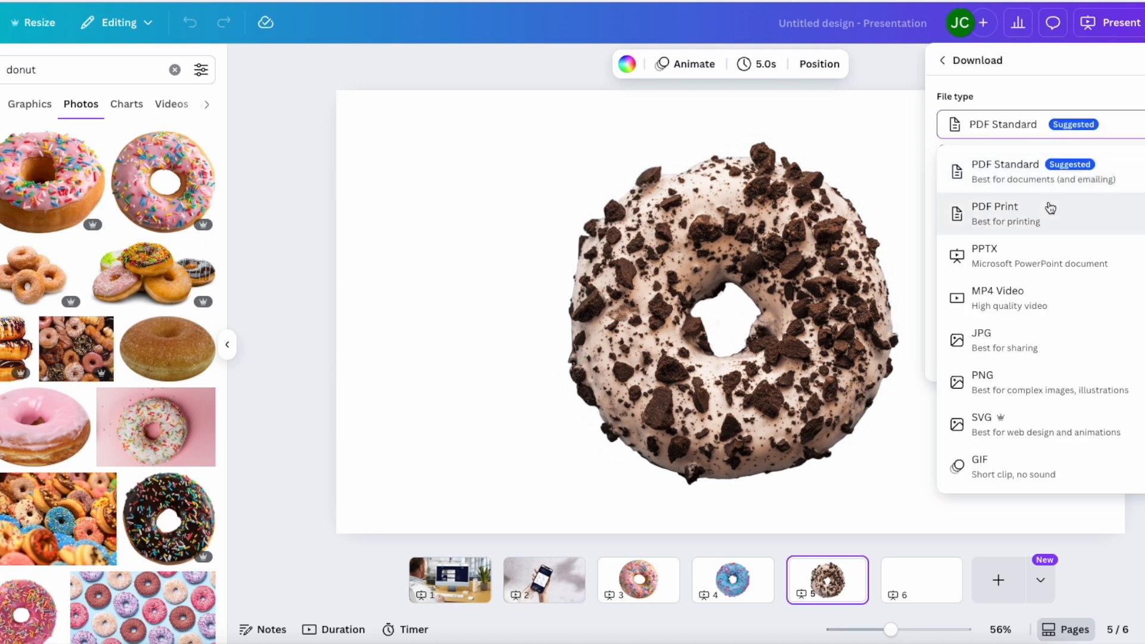
left_click(1048, 374)
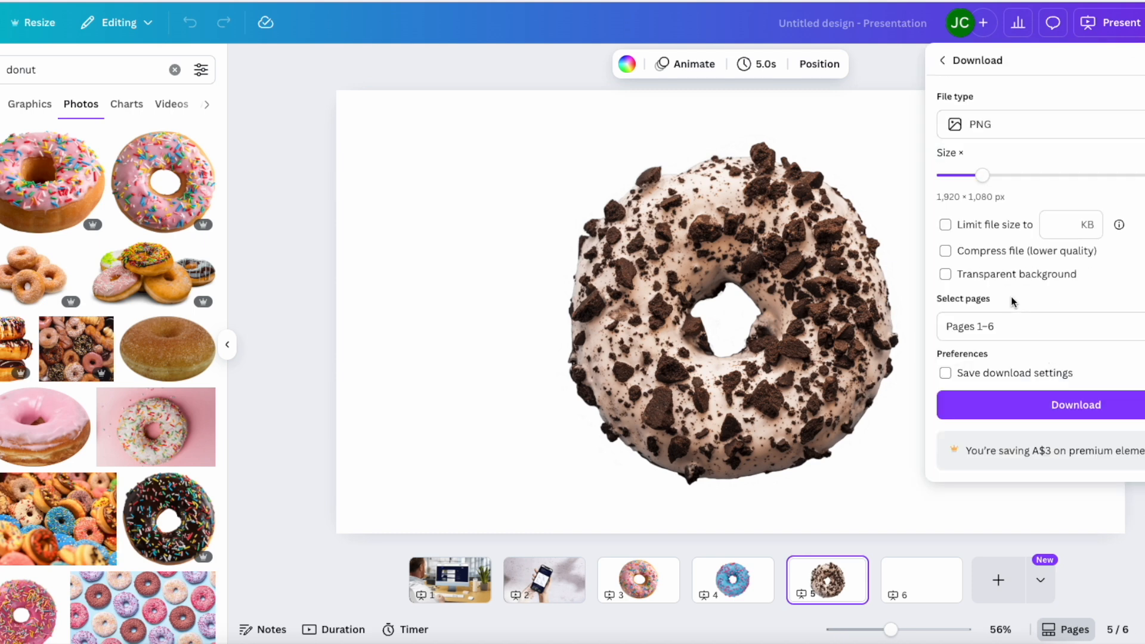
- Limit the download to the three donut pages, pages 3 to 5
left_click(1121, 328)
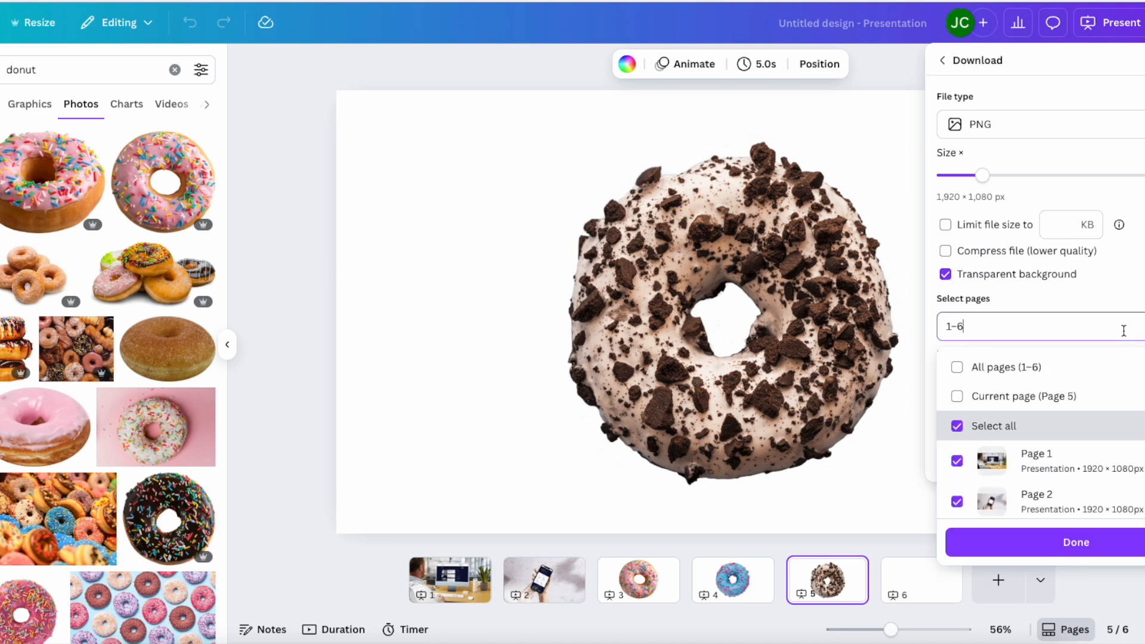
left_click(969, 425)
scroll(969, 425, "down", 3)
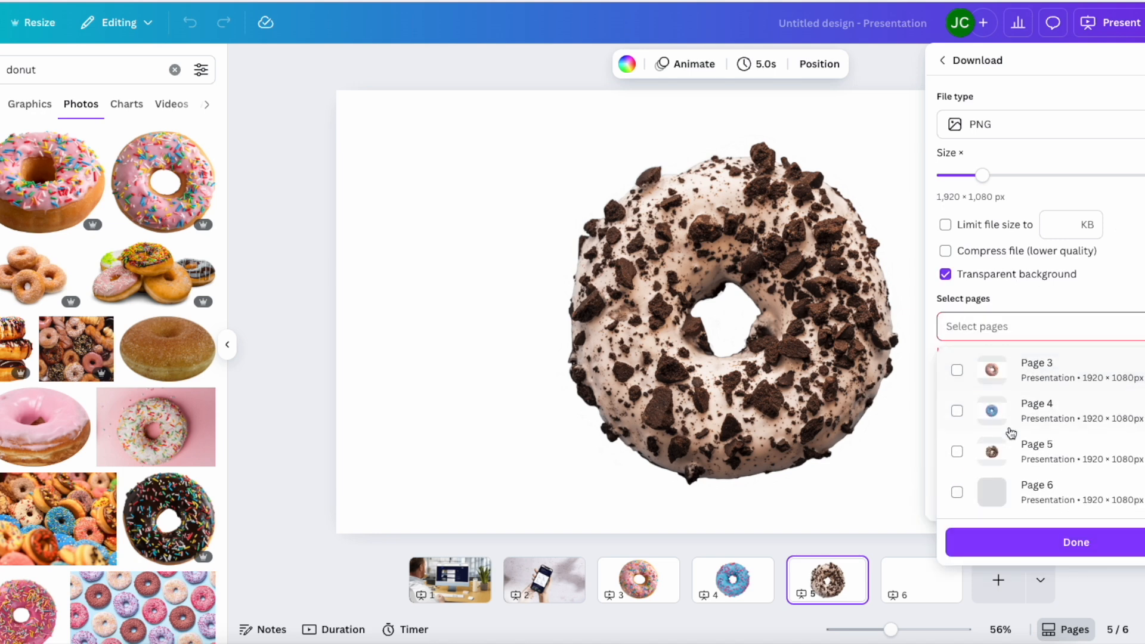
left_click(956, 371)
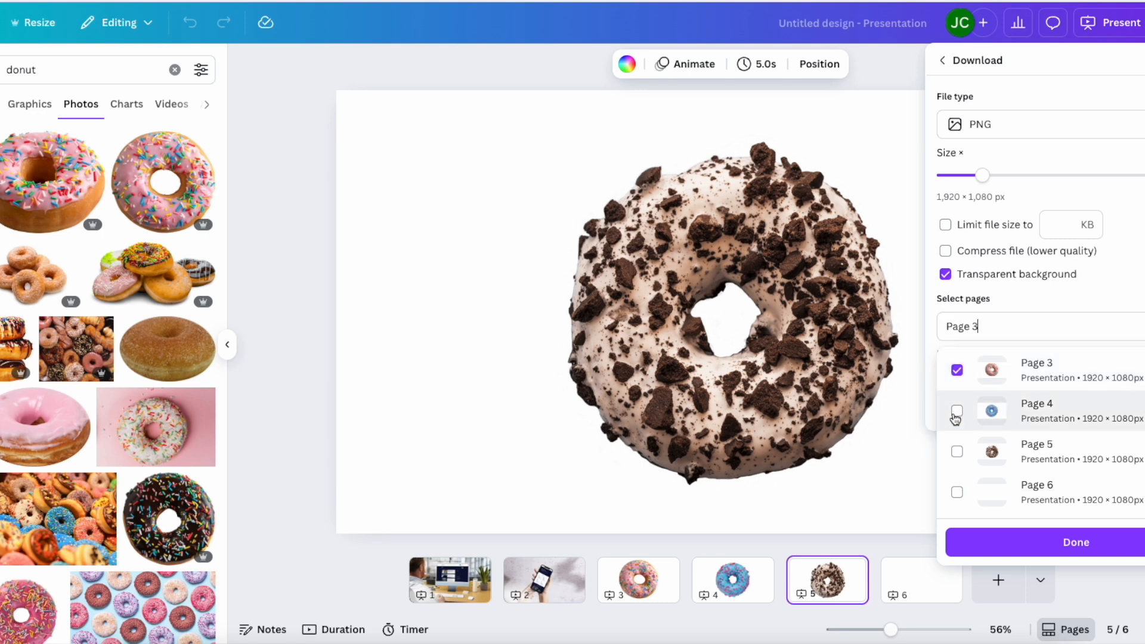
left_click(955, 411)
left_click(956, 452)
left_click(1057, 544)
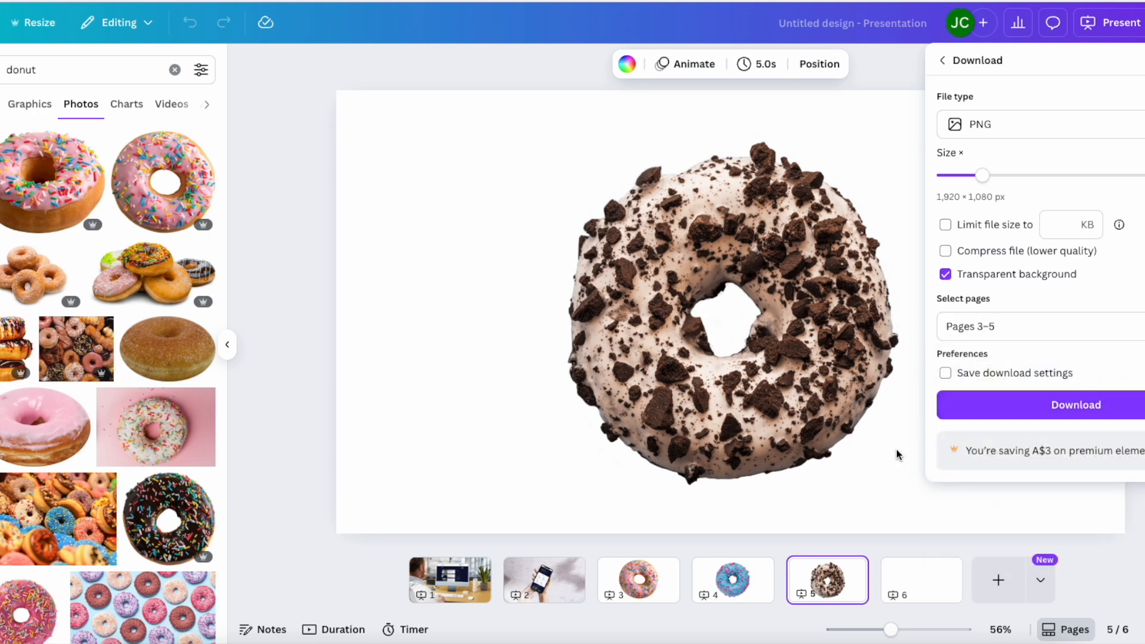
- Switch to Figma and draw a circle about 949 × 949 on the empty canvas above the donut images
key("super+shift+5")
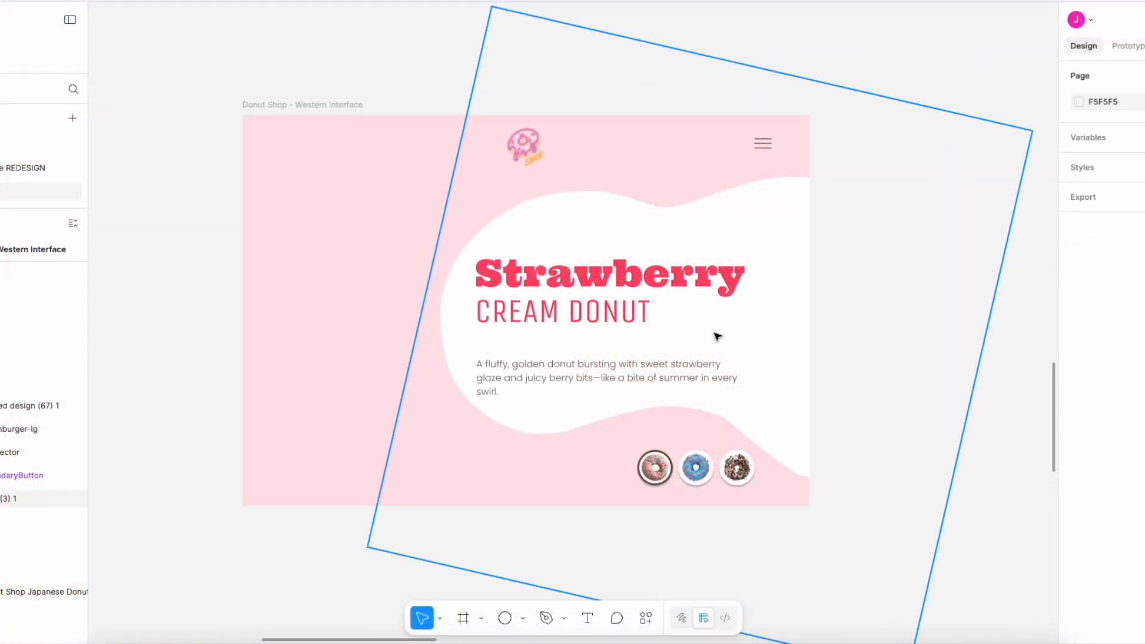
left_click(276, 105)
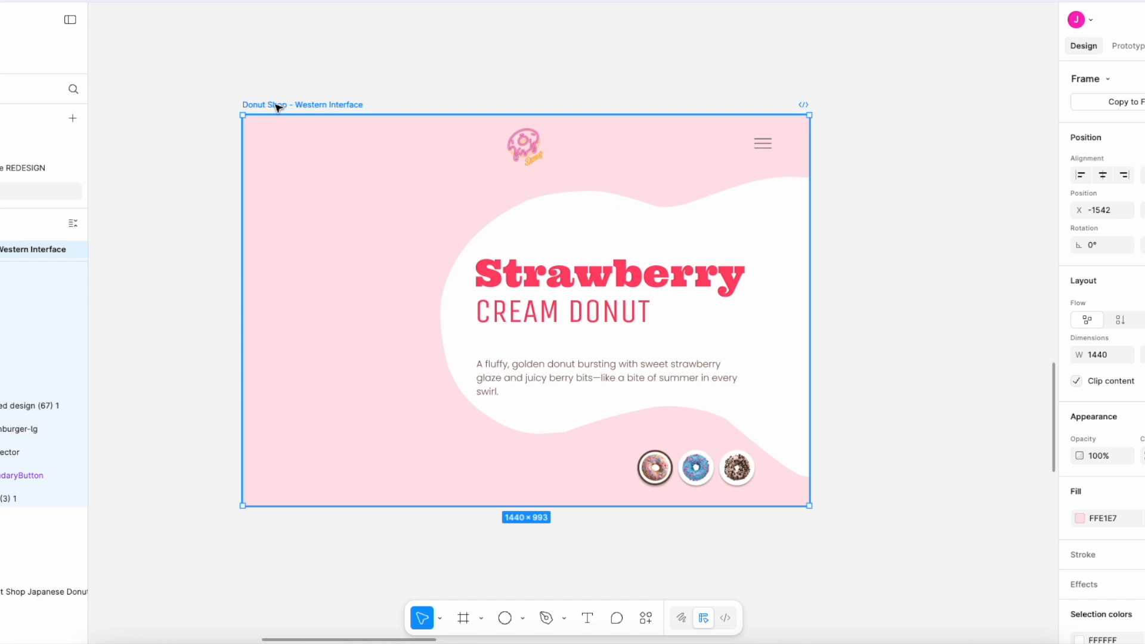
scroll(276, 105, "down", 3)
left_click(194, 189)
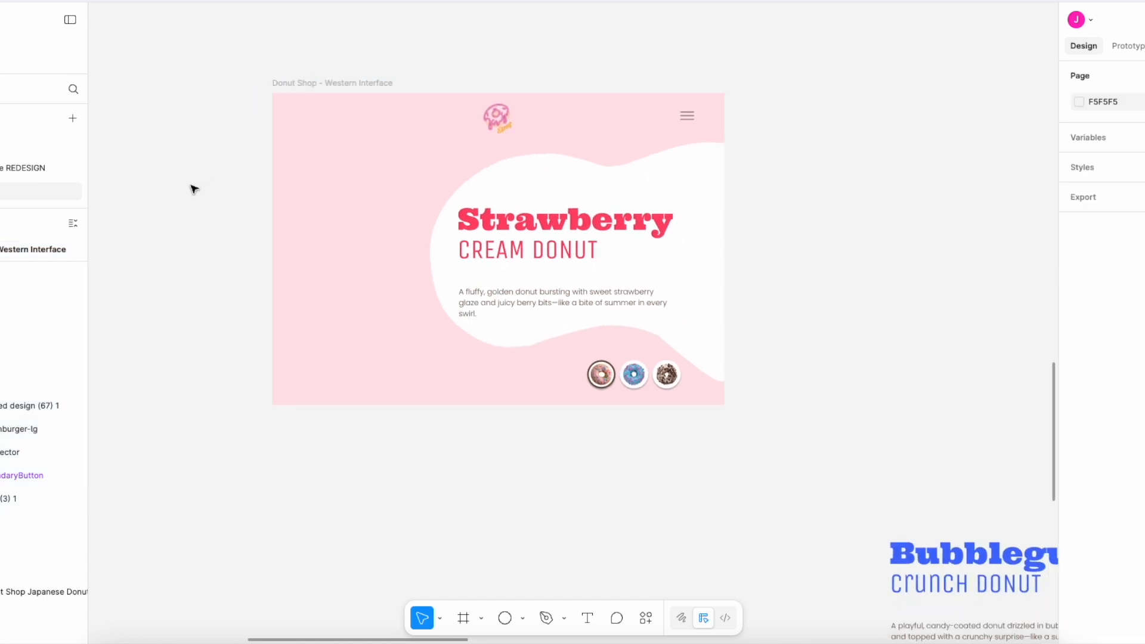
scroll(194, 189, "down", 4)
scroll(193, 189, "right", 5)
scroll(192, 187, "down", 3)
scroll(850, 389, "left", 10)
scroll(850, 388, "down", 3)
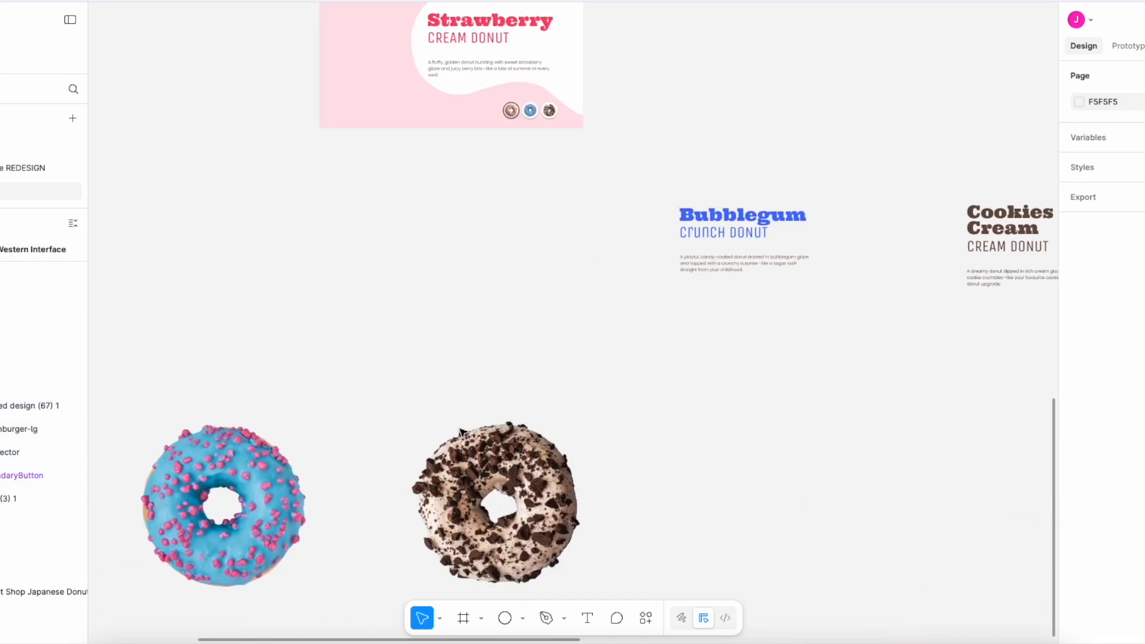
scroll(699, 456, "up", 2)
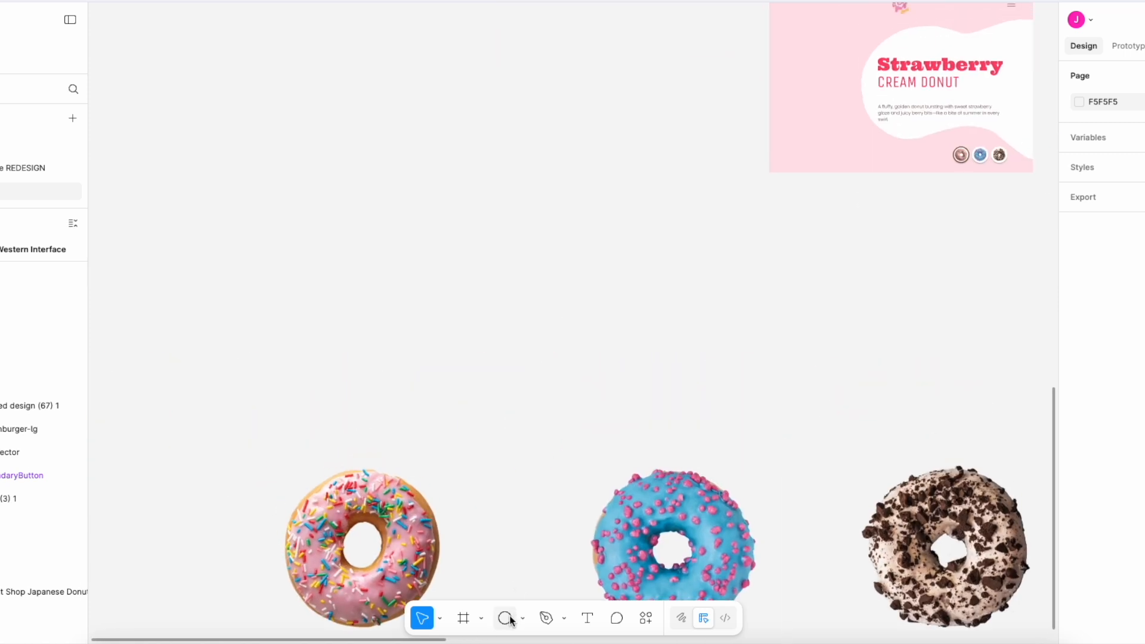
left_click_drag(394, 163, 555, 338)
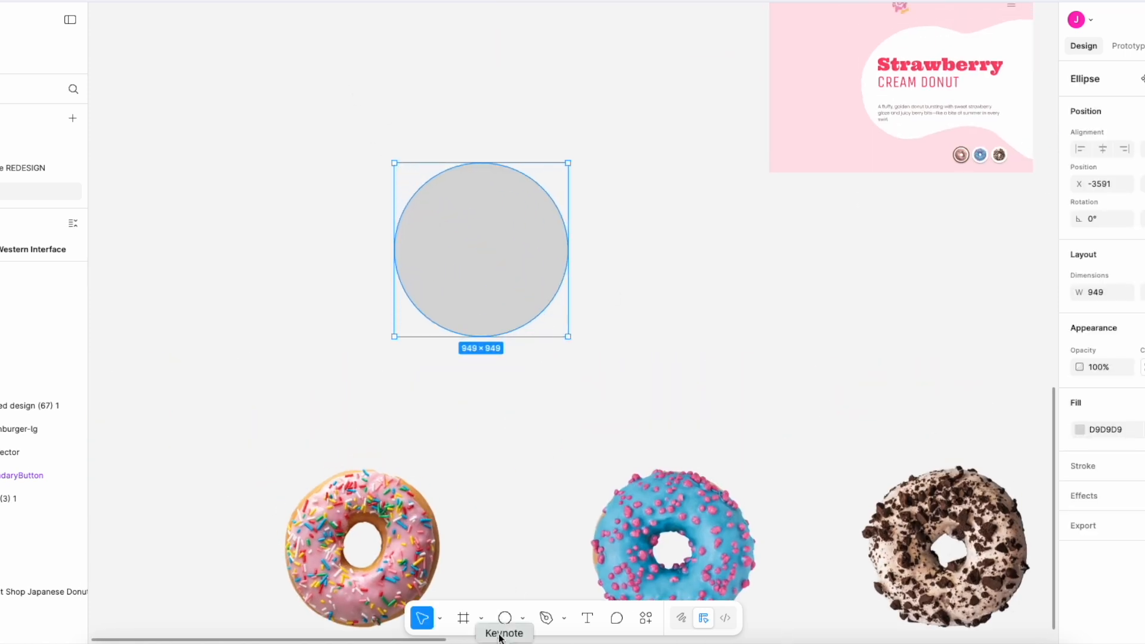
left_click(500, 439)
- Enlarge the grey circle, move the strawberry donut onto it and bring the donut to the front
left_click_drag(430, 528, 448, 415)
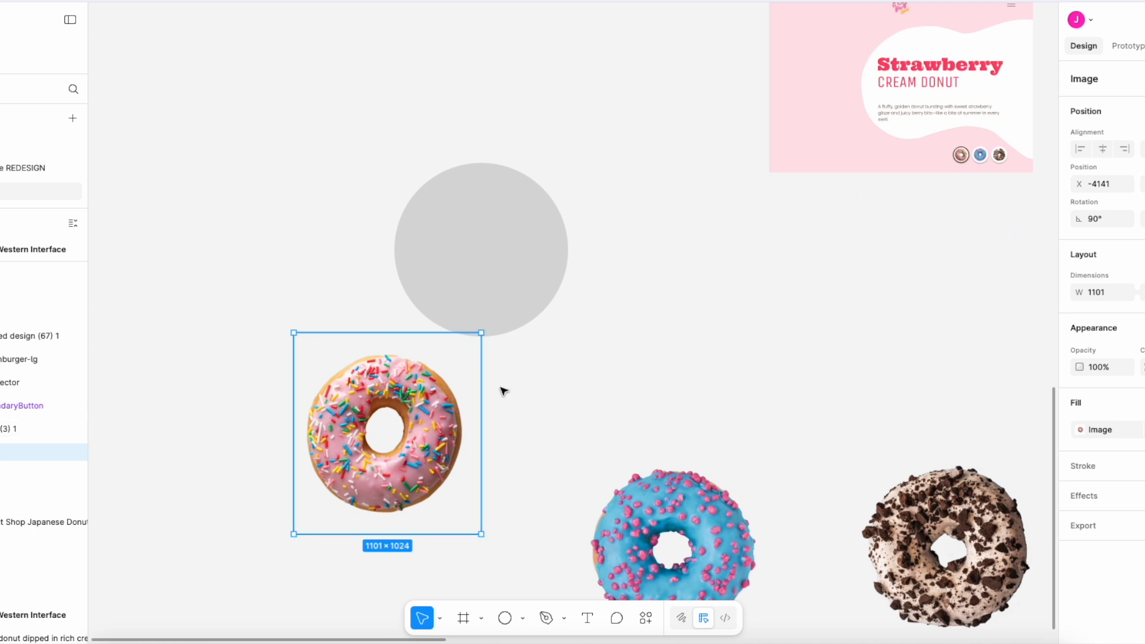
left_click(543, 278)
left_click_drag(569, 337, 596, 364)
left_click_drag(531, 323, 517, 246)
left_click_drag(448, 440, 540, 87)
left_click(521, 235)
right_click(517, 172)
left_click(594, 304)
left_click(630, 174)
- Place the strawberry donut on the circle's right edge and the blue donut on its top edge
left_click(672, 500)
left_click_drag(488, 141, 488, 135)
left_click_drag(689, 496, 606, 347)
left_click_drag(491, 120, 612, 242)
left_click_drag(636, 426, 526, 232)
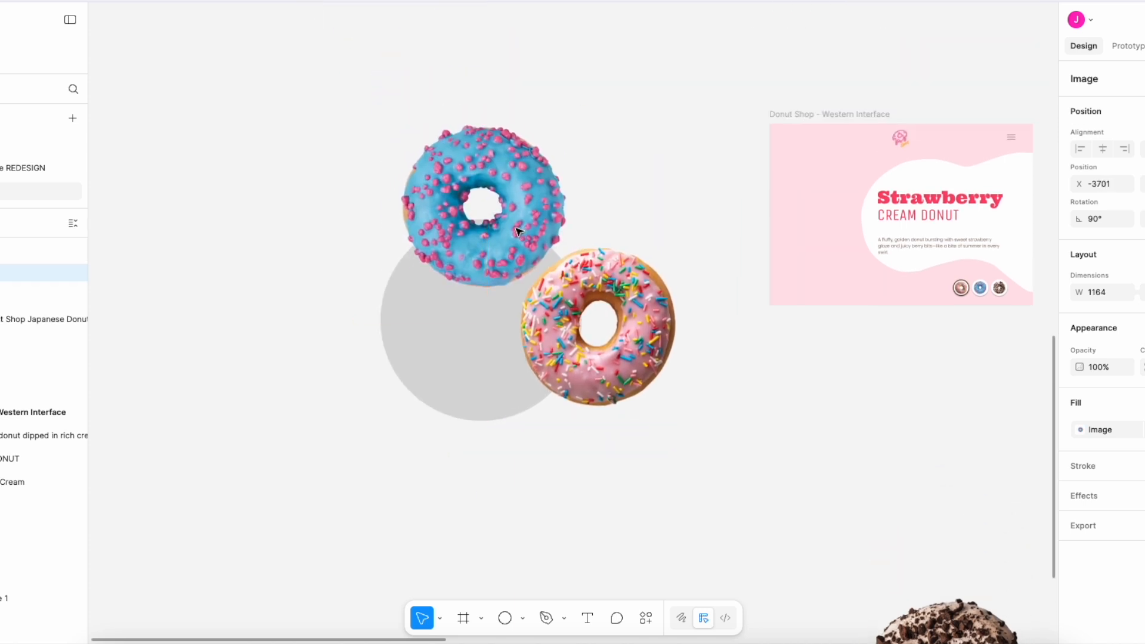
- Move the cookies donut below the circle and enlarge the circle toward its lower left
scroll(800, 444, "down", 2)
left_click_drag(951, 573, 480, 320)
left_click_drag(564, 285, 573, 279)
left_click(417, 242)
left_click_drag(471, 377, 472, 496)
left_click(467, 334)
left_click_drag(378, 368, 347, 399)
- Adjust the three donuts so they overlap the circle's top, right and bottom edges
left_click_drag(589, 310, 586, 332)
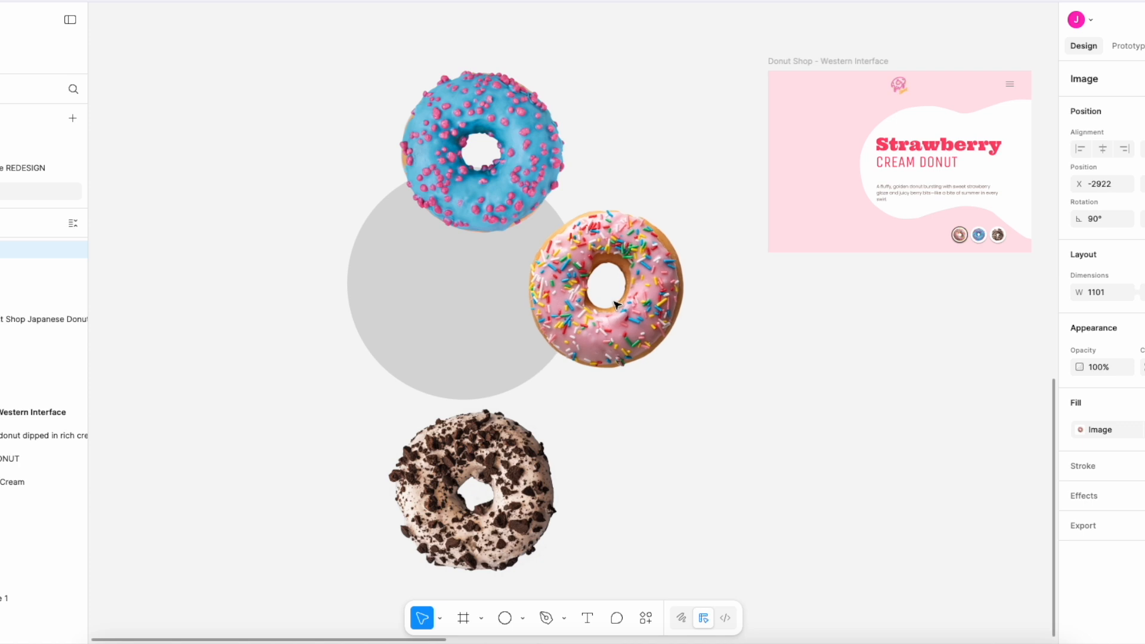
left_click_drag(486, 167, 471, 178)
left_click_drag(514, 491, 498, 410)
left_click(667, 439)
left_click_drag(620, 327, 620, 322)
left_click(741, 413)
- Group the circle with the three donut images
left_click_drag(743, 414, 314, 79)
right_click(439, 239)
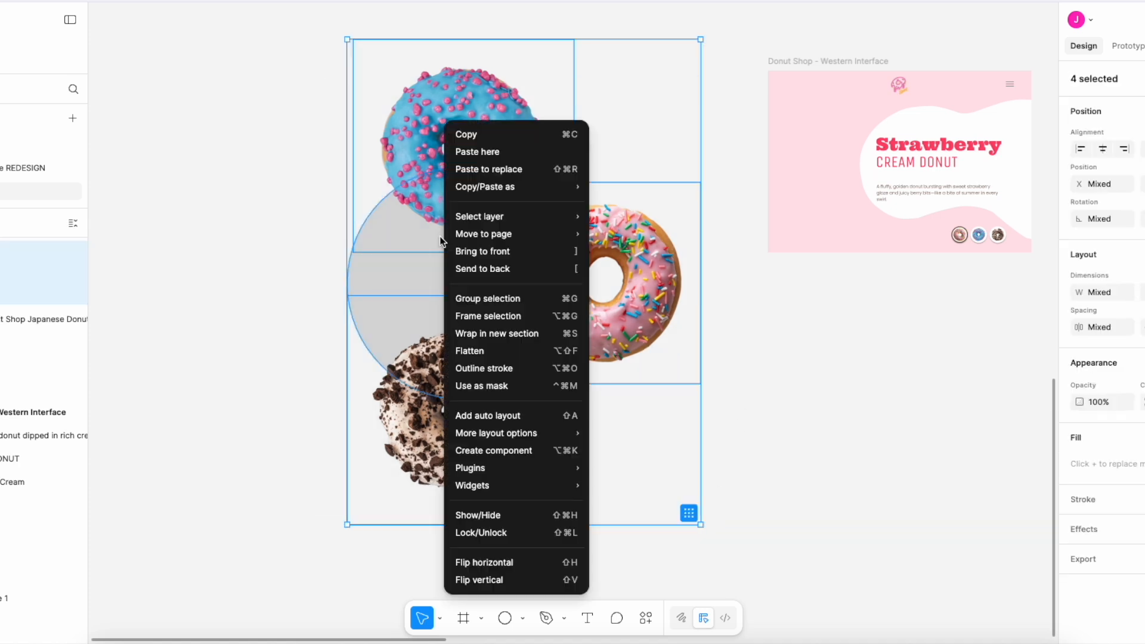
left_click(507, 298)
left_click(746, 406)
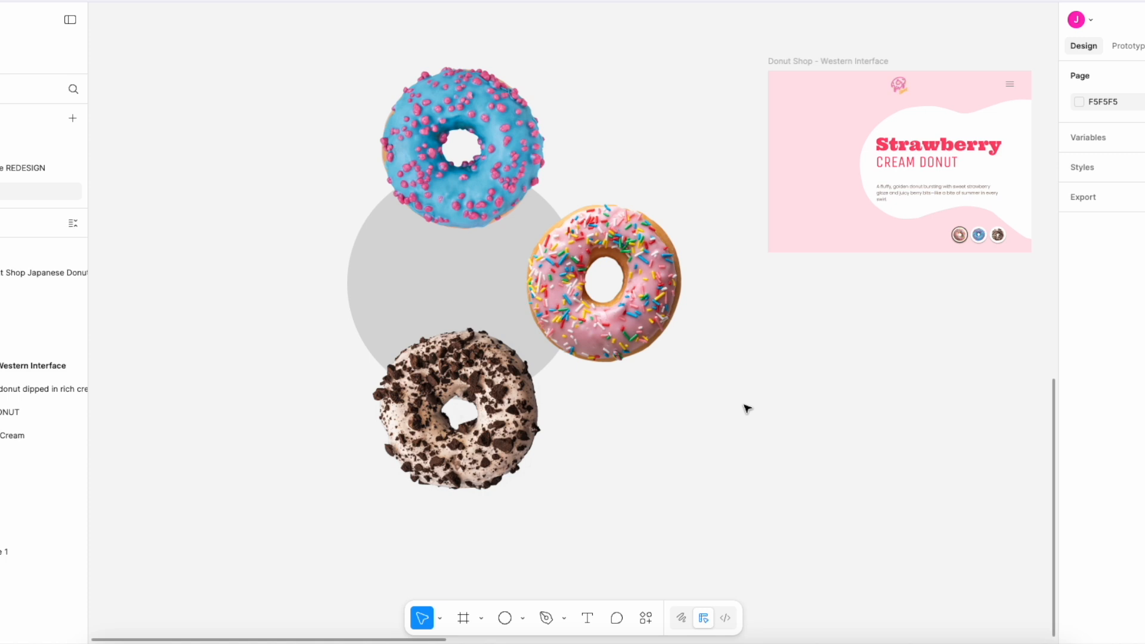
- Scale the donut group down to about 1416.94 × 1946 and place it over the left side of the Strawberry frame
left_click(499, 324)
left_click_drag(698, 524, 606, 395)
left_click_drag(442, 199, 558, 158)
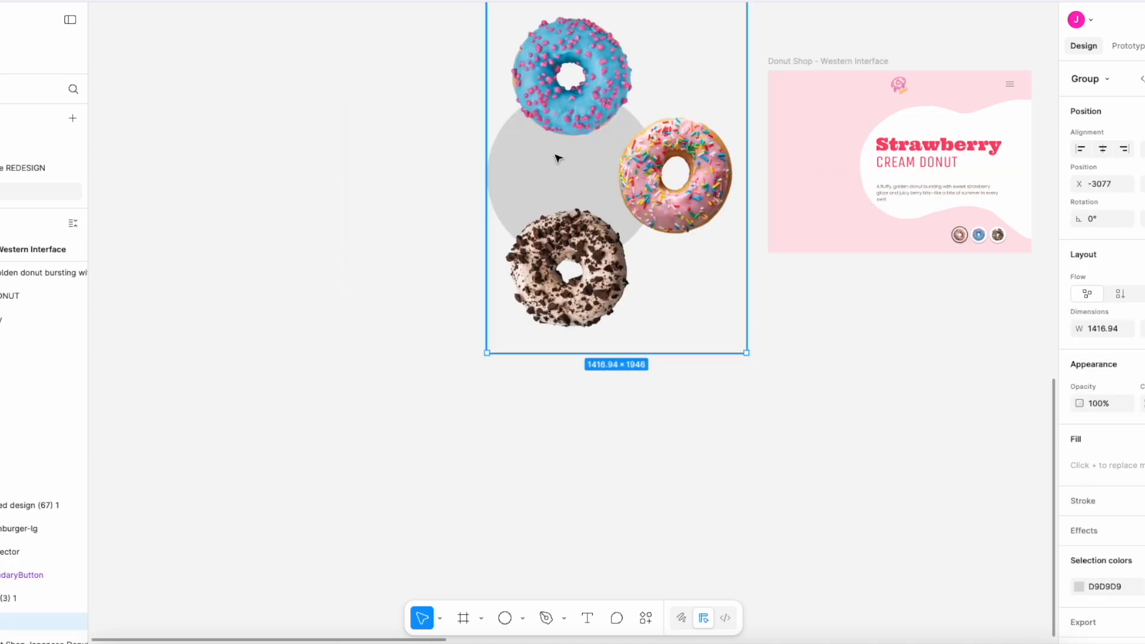
scroll(556, 158, "left", 5)
scroll(555, 159, "up", 5)
left_click_drag(190, 305, 510, 288)
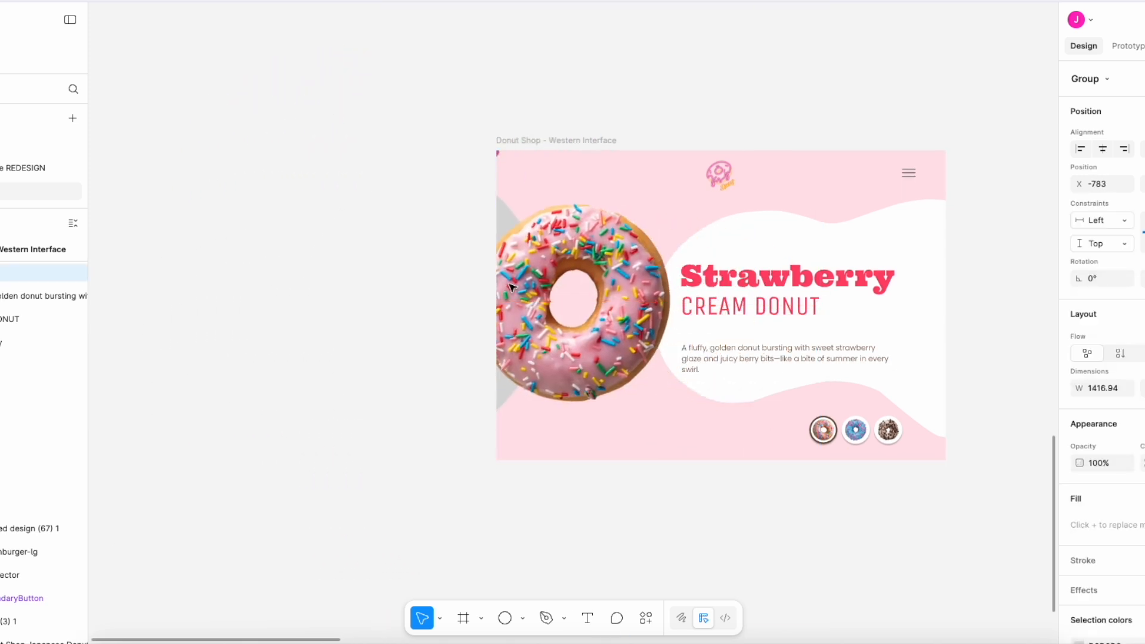
- Change the fill of the circle behind the donuts to FFE1E7, matching the frame's pink background
double_click(507, 216)
double_click(508, 215)
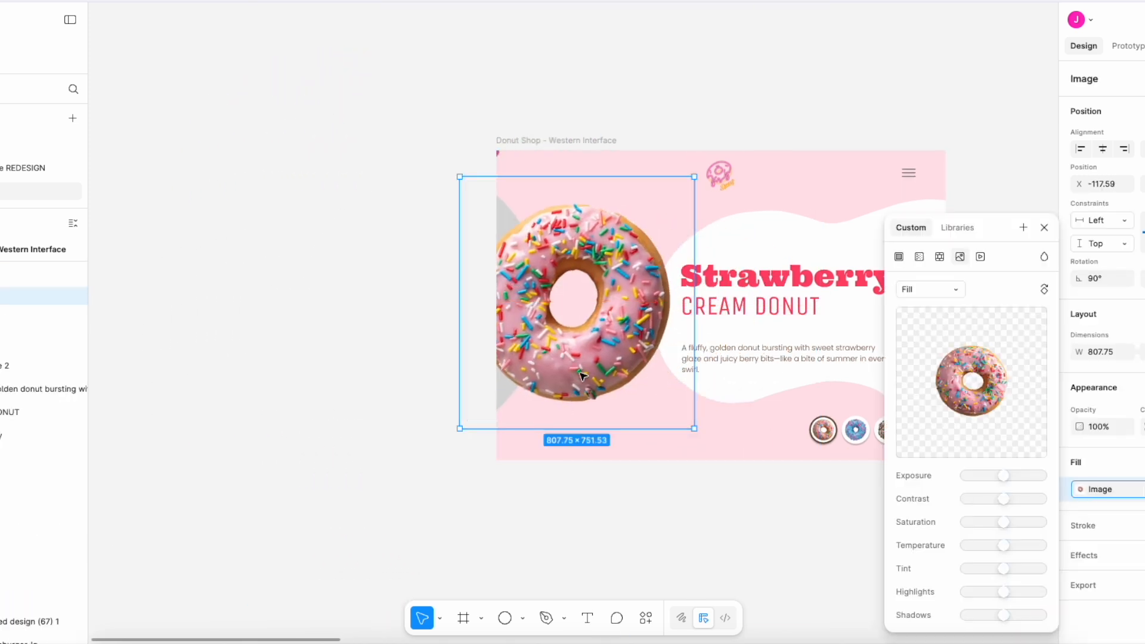
left_click(602, 485)
left_click(198, 241)
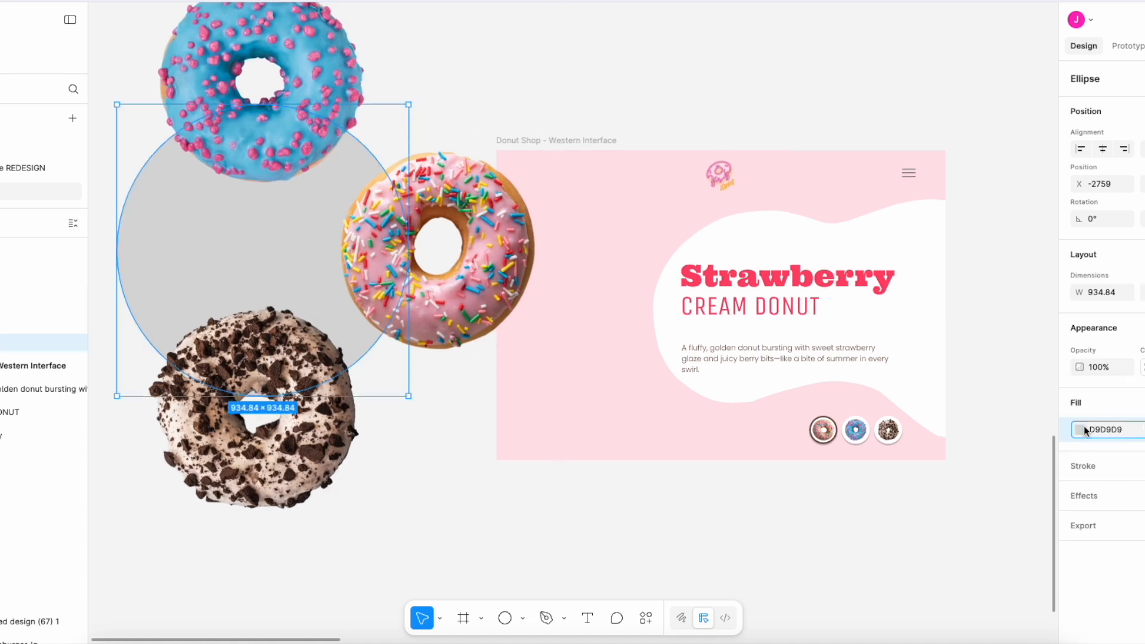
left_click(1082, 427)
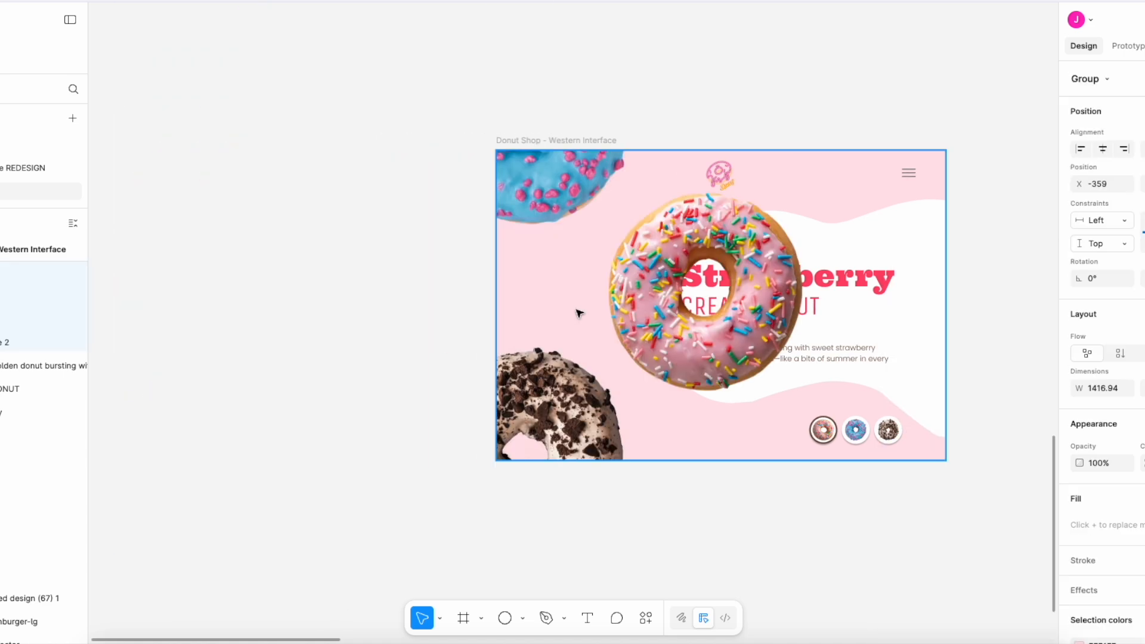
- Enlarge the donut group to about 1817 wide and position it so half the strawberry donut fills the frame's left side
left_click_drag(577, 311, 474, 307)
left_click_drag(640, 286, 622, 287)
scroll(666, 458, "down", 4)
left_click_drag(673, 553, 754, 617)
left_click_drag(723, 452, 636, 400)
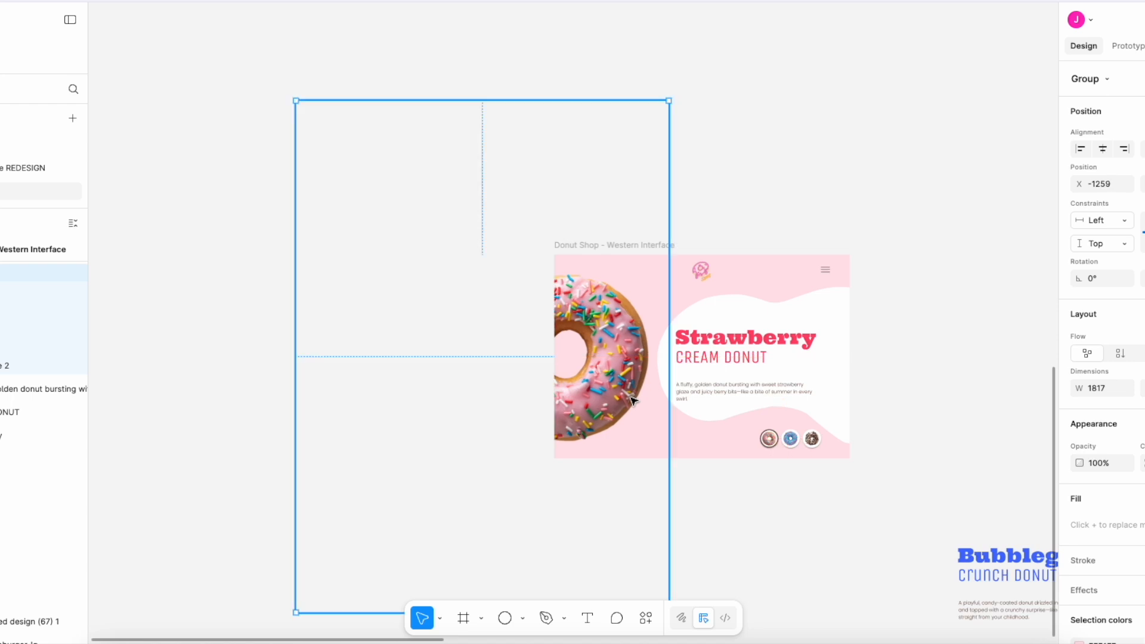
left_click(956, 380)
- Duplicate the Strawberry frame beside the original
scroll(956, 379, "down", 2)
scroll(957, 379, "right", 2)
left_click(519, 138)
scroll(519, 138, "right", 3)
key("super+d")
left_click(891, 241)
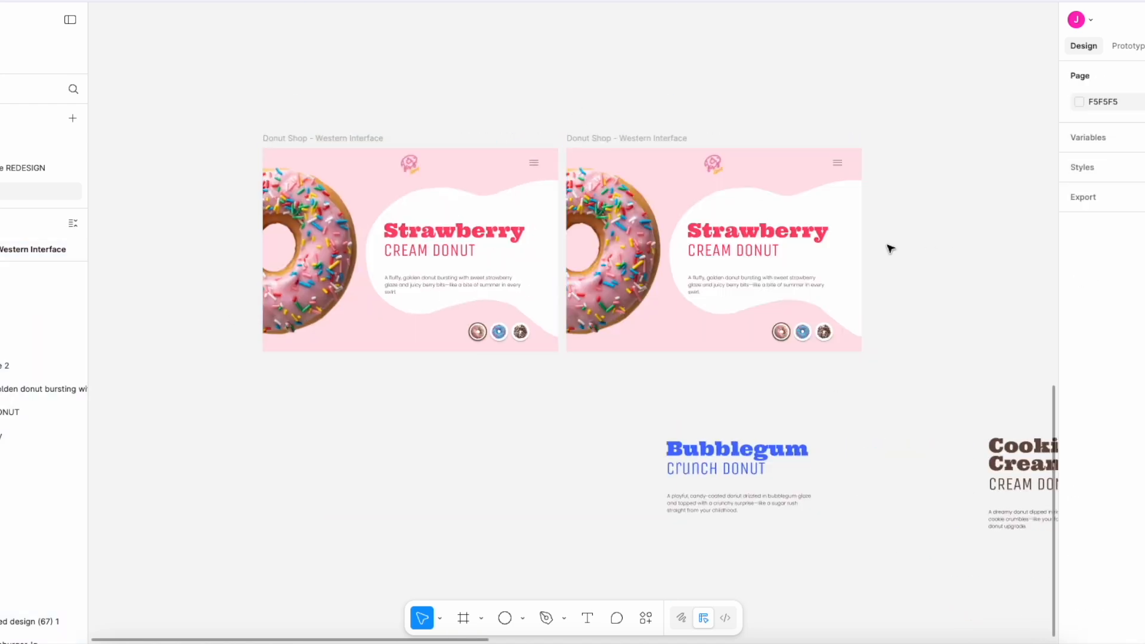
- Set the duplicated frame's background fill to 74DEFF
scroll(617, 238, "up", 2)
left_click(632, 128)
left_click(1079, 518)
left_click(954, 615)
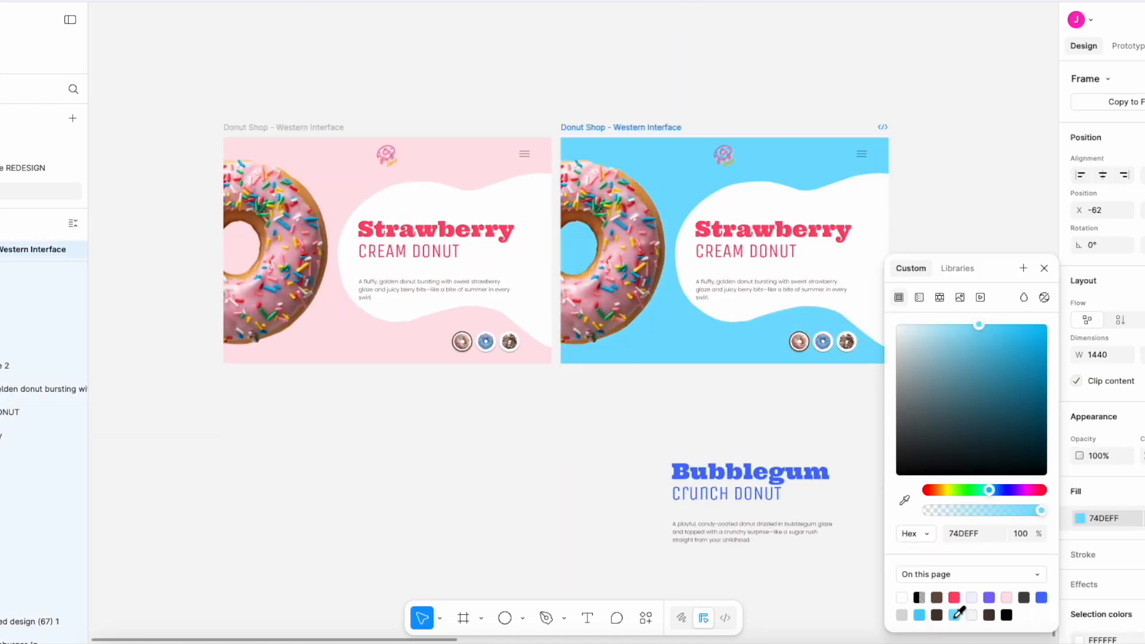
- Rotate the donut group in the light blue frame to bring the blue donut into view, and reposition it
scroll(636, 239, "right", 1)
left_click(584, 249)
scroll(584, 252, "down", 2)
left_click_drag(634, 510, 310, 296)
left_click_drag(582, 218, 572, 240)
- Fill the circle behind the blue donut with the frame's light blue and nudge the donut group left
left_click(10, 365)
left_click(1079, 488)
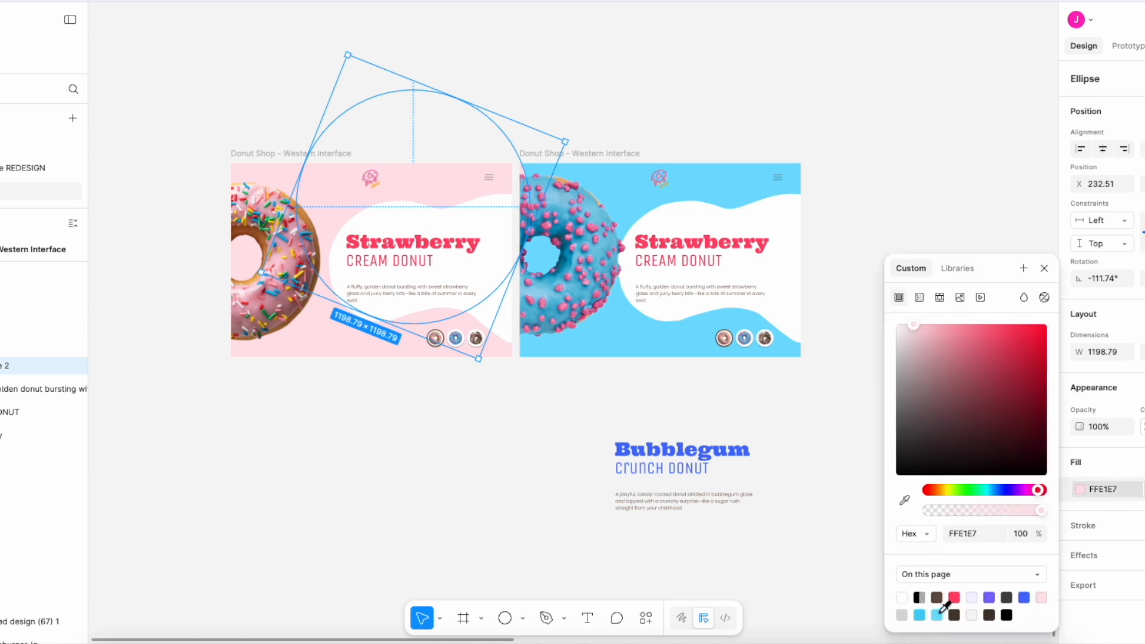
left_click(953, 614)
left_click(806, 510)
left_click_drag(583, 246, 572, 251)
left_click(867, 401)
- Replace the Strawberry text in the light blue frame with the Bubblegum heading, subtitle and description
left_click(677, 261)
left_click(683, 242, "shift")
left_click(675, 294, "shift")
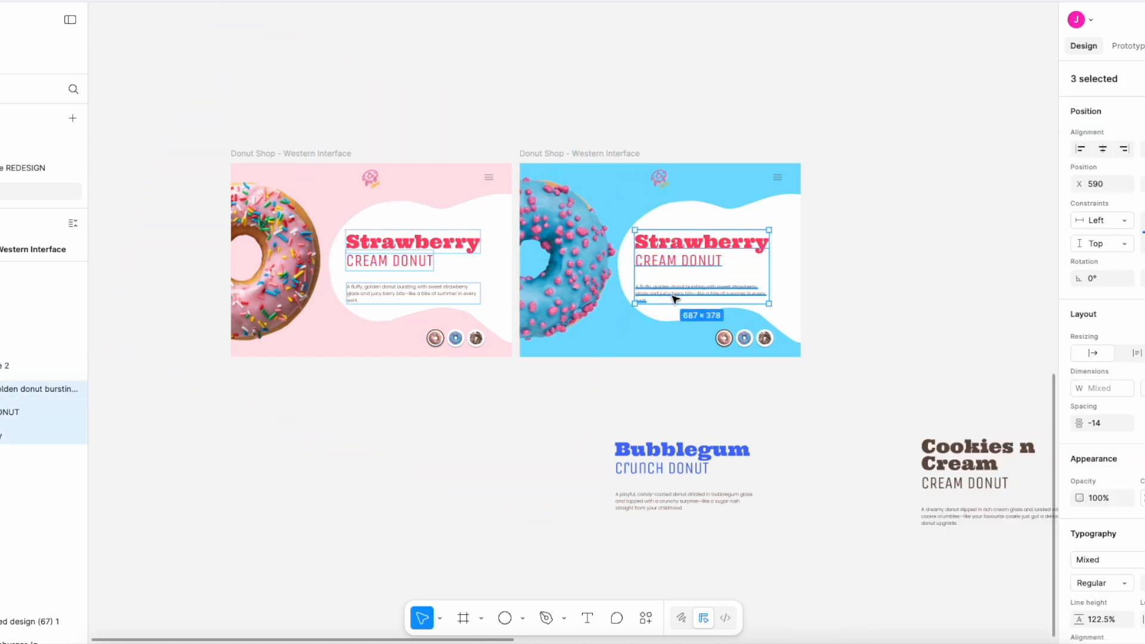
key("Delete")
left_click(687, 450, "shift")
left_click(692, 470, "shift")
left_click_drag(692, 471, 715, 262)
left_click(870, 297)
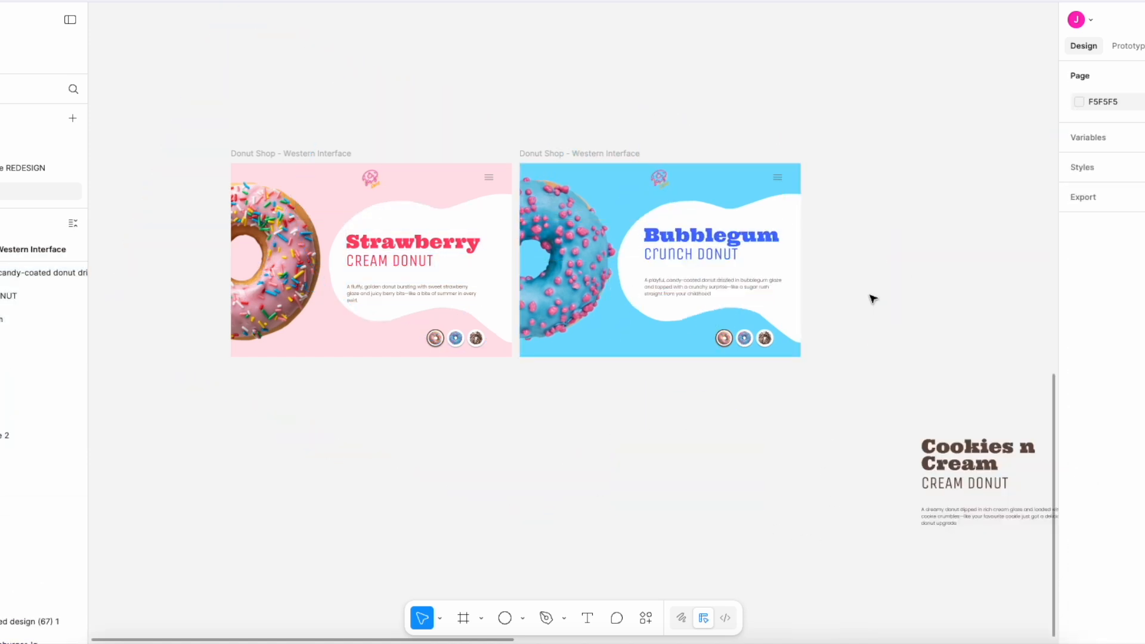
- Duplicate the Bubblegum frame to its right
scroll(596, 238, "right", 5)
scroll(346, 160, "left", 3)
left_click(561, 169)
scroll(561, 171, "right", 3)
key("ctrl+d")
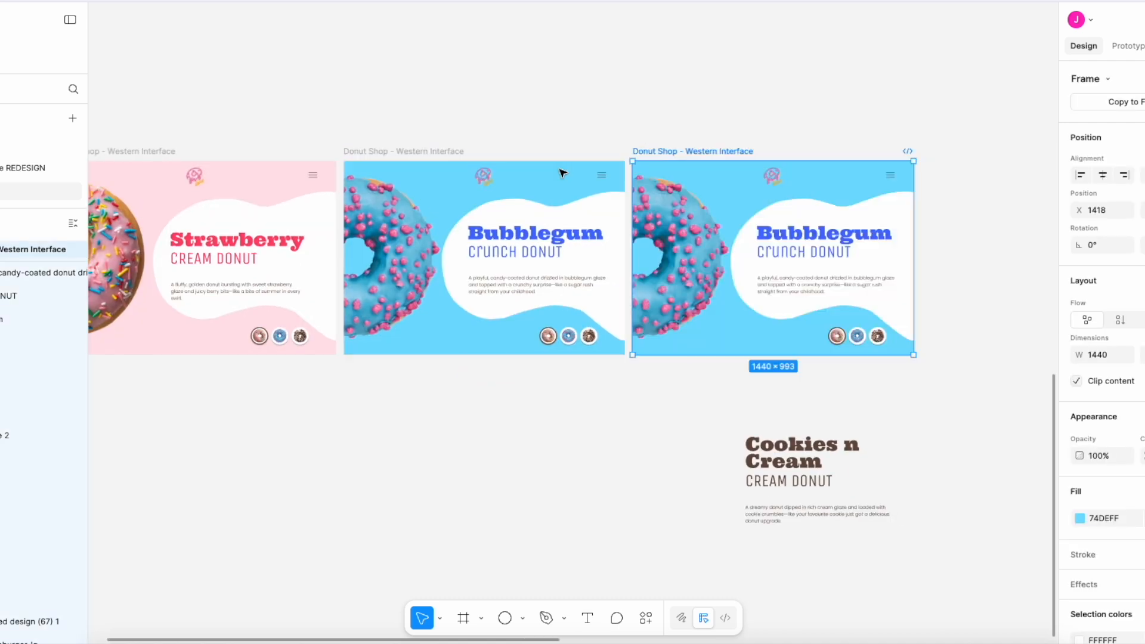
- Rotate the third frame's donut group to show the cookies donut and fill its circle with dark brown
left_click(562, 173)
left_click_drag(815, 202, 384, 548)
left_click(36, 435)
left_click(1080, 489)
left_click(954, 614)
- Set the third frame's background fill to the page's dark brown
left_click(734, 153)
left_click(1079, 517)
left_click(954, 614)
left_click(721, 509)
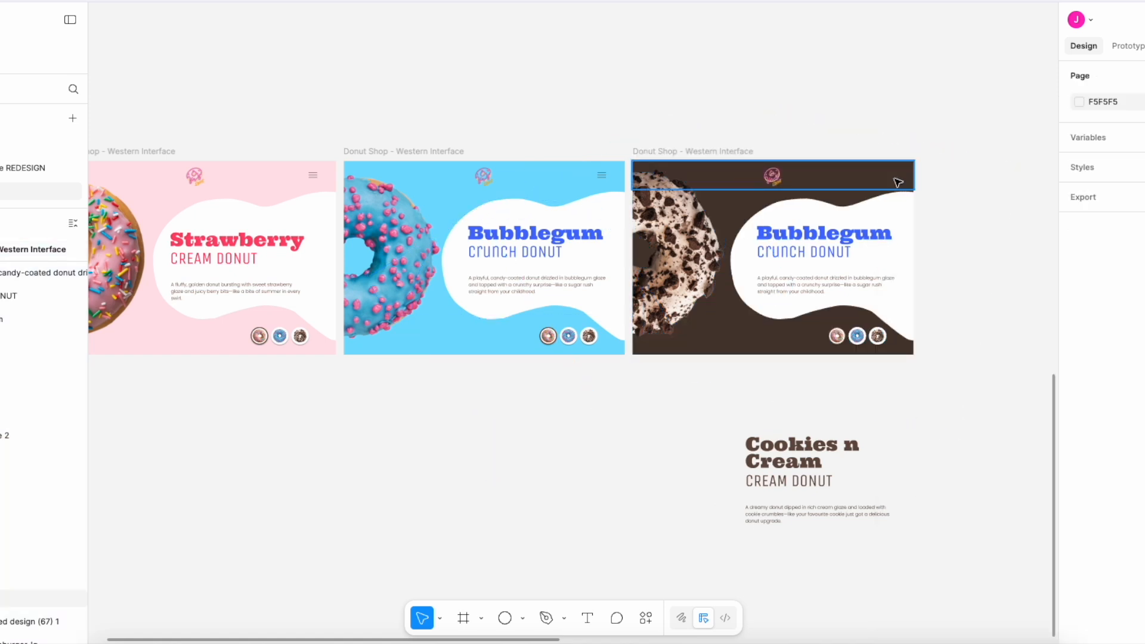
- Recolour the hamburger menu icon in the dark brown frame to white
double_click(891, 176)
scroll(1083, 576, "down", 3)
left_click(1078, 498)
left_click(903, 592)
left_click(682, 455)
- Replace the Bubblegum text in the dark brown frame with the Cookies n Cream heading, subtitle and description
left_click(838, 258)
left_click(829, 235, "shift")
left_click(835, 281, "shift")
key("Delete")
left_click_drag(935, 536, 720, 425)
left_click_drag(781, 460, 793, 239)
left_click(996, 301)
- Nudge the Cookies n Cream text block down within the white shape
left_click(835, 293)
left_click(830, 257, "shift")
left_click(827, 233, "shift")
key("shift+Down")
key("shift+Down")
left_click(947, 350)
- Remove the outline from the strawberry donut thumbnail in the light blue frame
scroll(942, 350, "up", 2)
scroll(417, 307, "up", 5)
left_click(536, 253)
left_click(473, 253)
scroll(1102, 417, "down", 3)
left_click(1143, 494)
- Add an inside stroke of weight 5 to the blue donut thumbnail and recolour it with one of the page's colours
left_click(536, 252)
left_click(1079, 430)
left_click(1083, 467)
left_click(1080, 494)
left_click(1143, 528)
type("5")
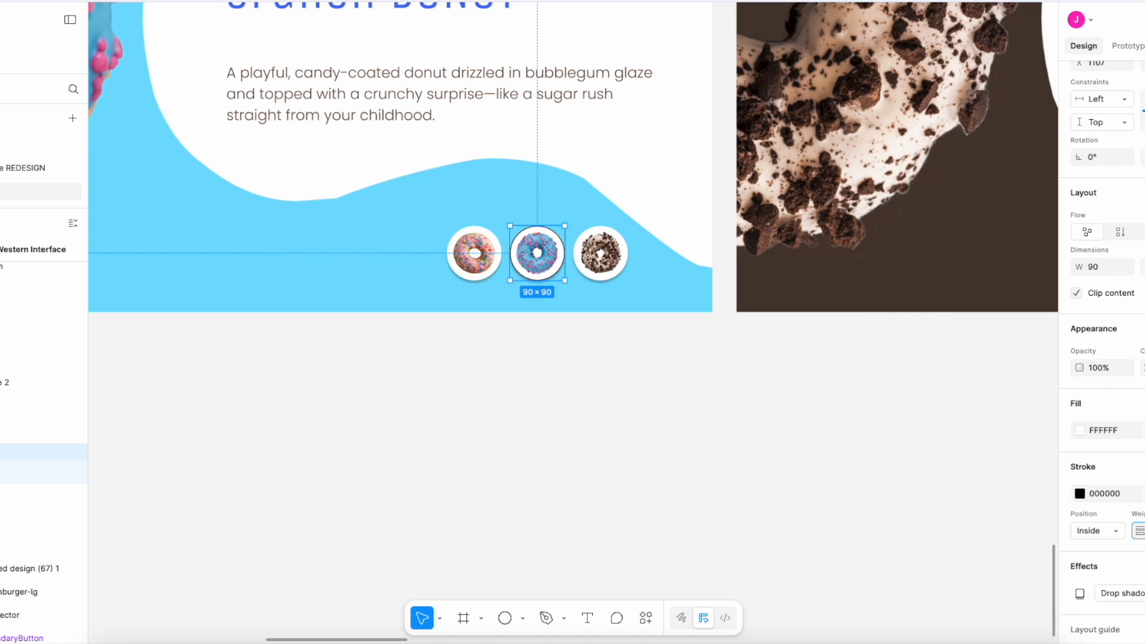
left_click(975, 527)
left_click(548, 238)
left_click(1079, 616)
left_click(919, 614)
- In the dark brown frame, move the selection outline from the strawberry donut thumbnail to the cookies donut thumbnail
scroll(704, 289, "right", 10)
scroll(530, 362, "left", 1)
scroll(529, 363, "left", 8)
scroll(757, 427, "right", 10)
left_click(546, 274)
scroll(1070, 521, "down", 3)
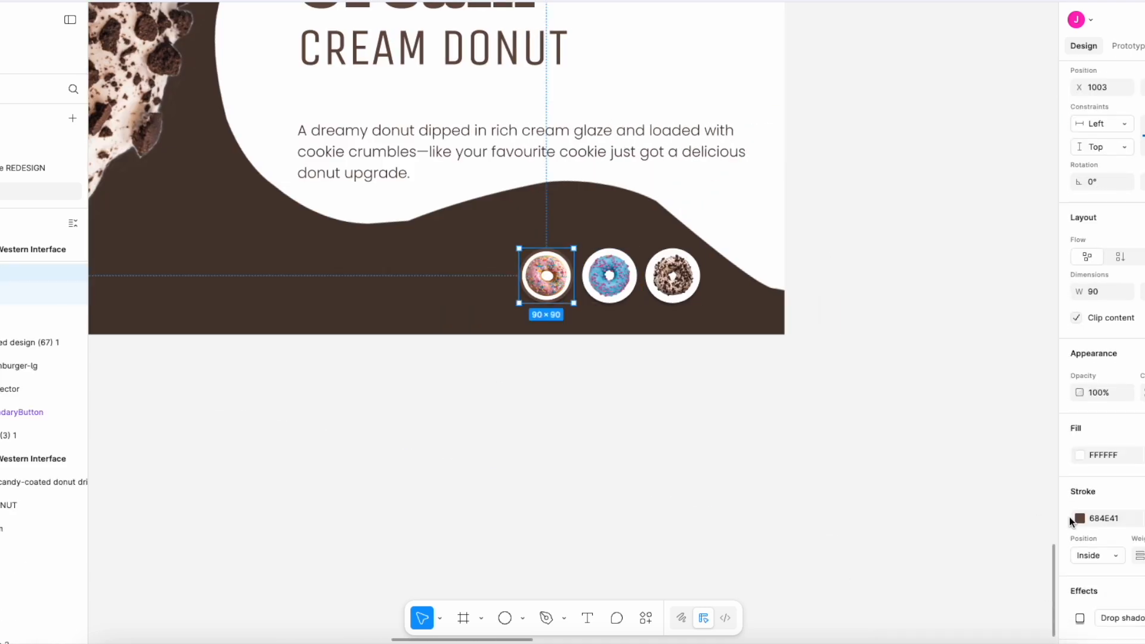
left_click(835, 514)
- Rotate the strawberry donut image in the pink frame to about -110°
scroll(551, 467, "down", 5)
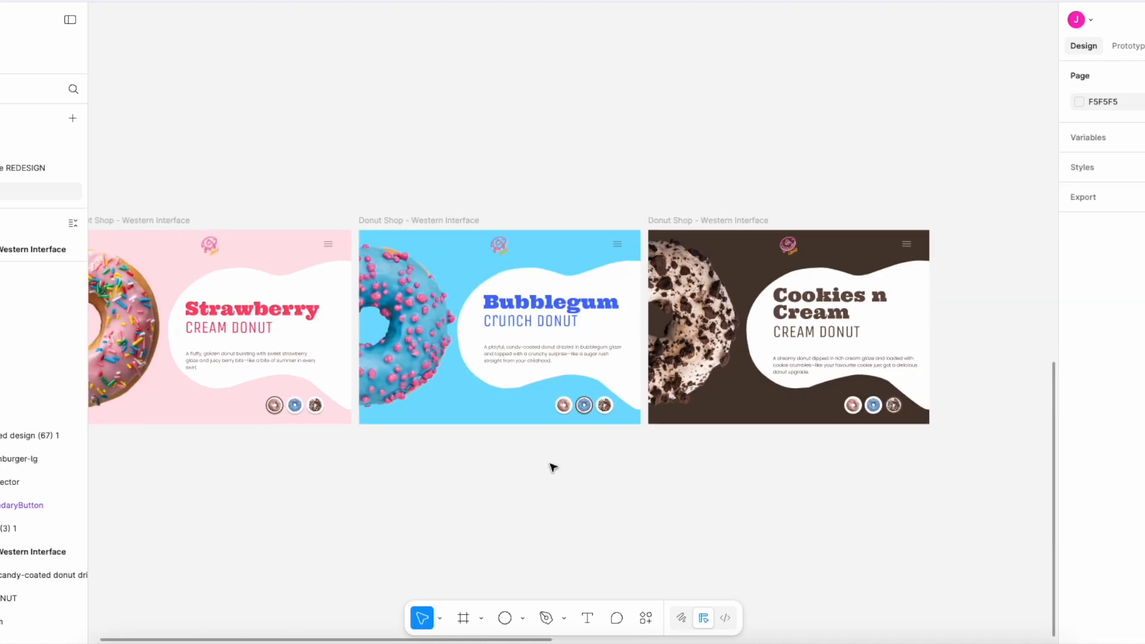
scroll(552, 466, "up", 3)
scroll(549, 465, "left", 4)
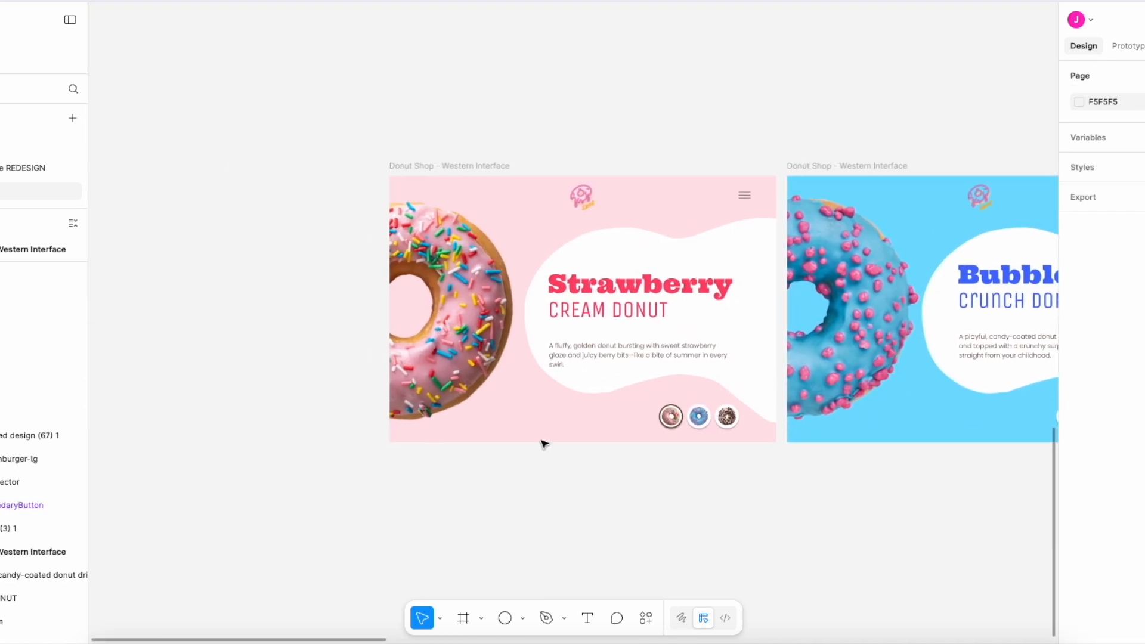
left_click(477, 322)
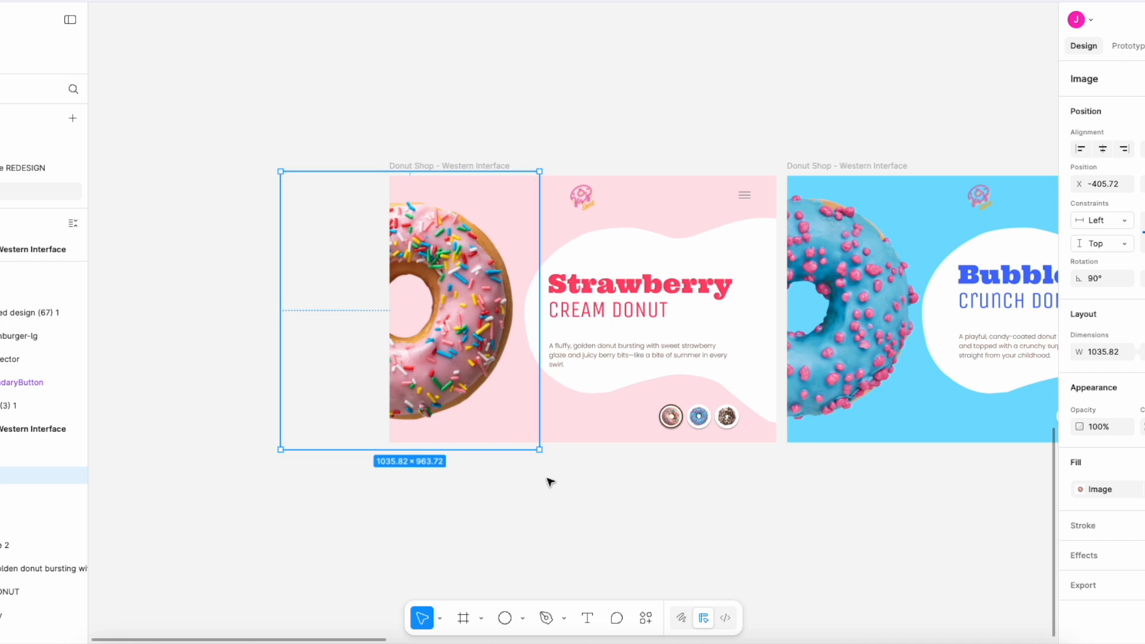
left_click_drag(544, 457, 348, 171)
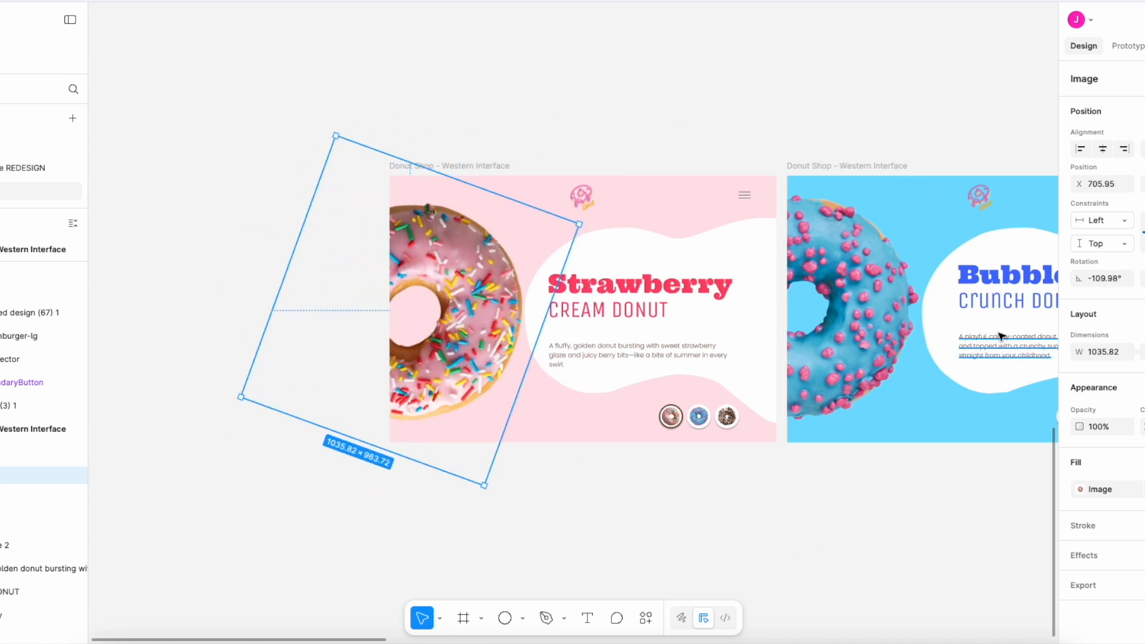
- Rotate the blue donut image in the light blue frame to about 54°
double_click(890, 305)
scroll(890, 306, "right", 4)
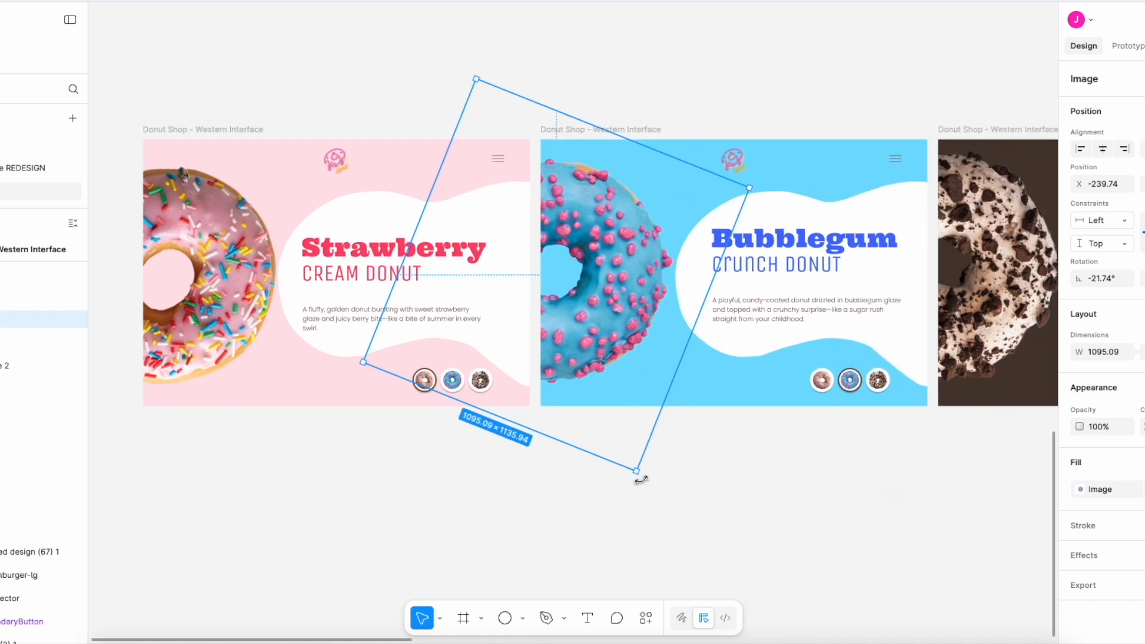
left_click_drag(641, 480, 661, 263)
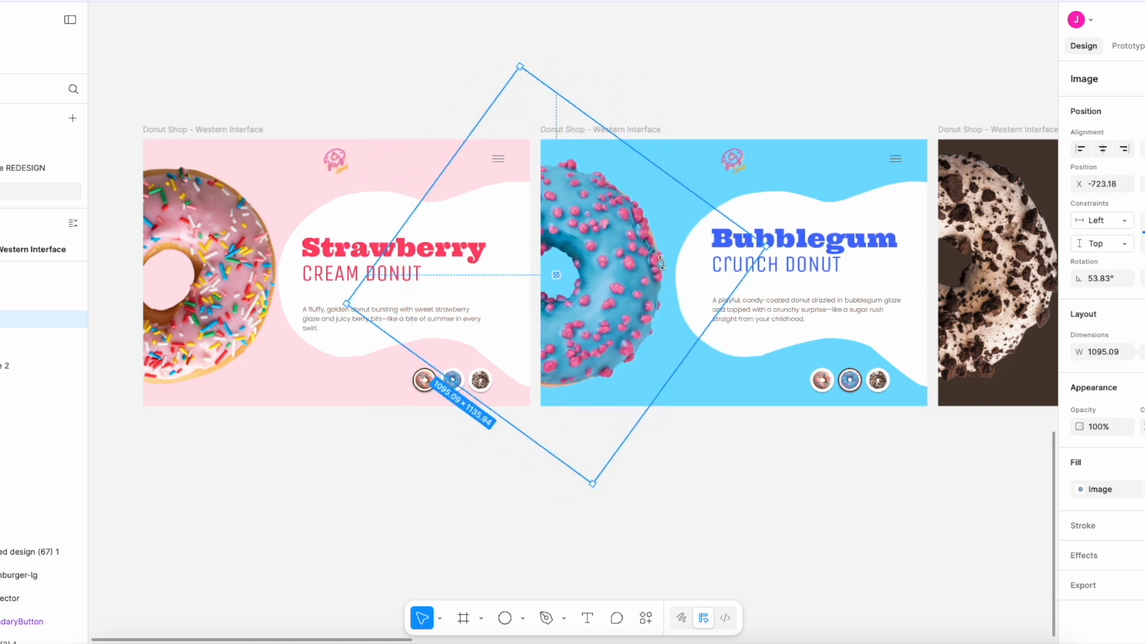
- Rotate the cookies donut image in the dark brown frame to about -90°
scroll(663, 265, "right", 8)
double_click(581, 251)
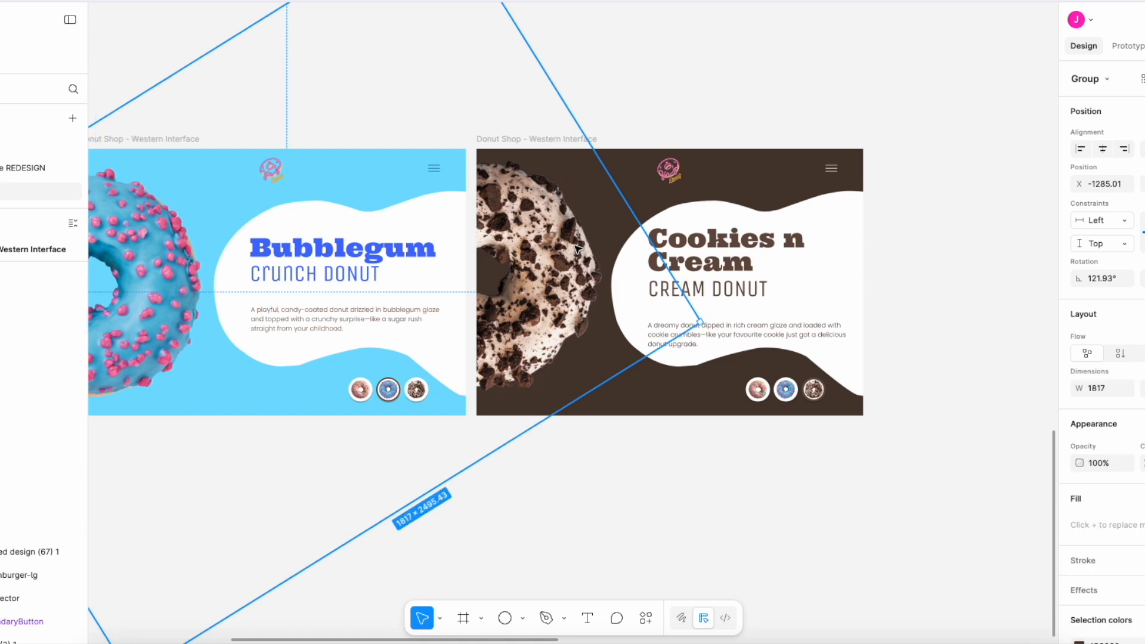
left_click_drag(708, 322, 579, 184)
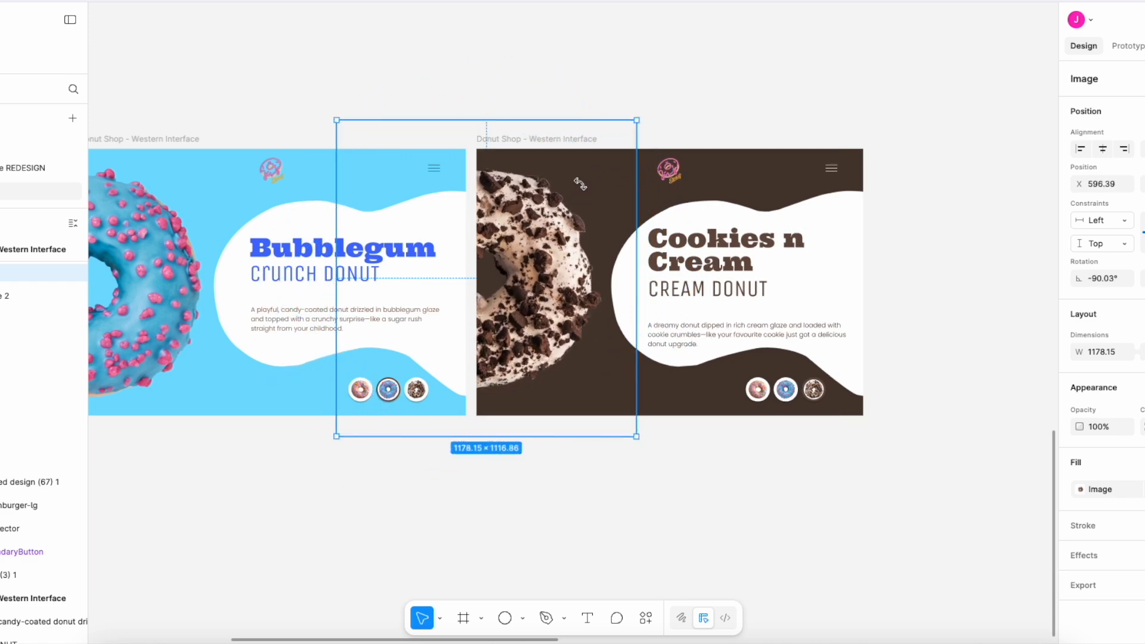
scroll(267, 492, "left", 5)
left_click(266, 492)
scroll(267, 492, "down", 3)
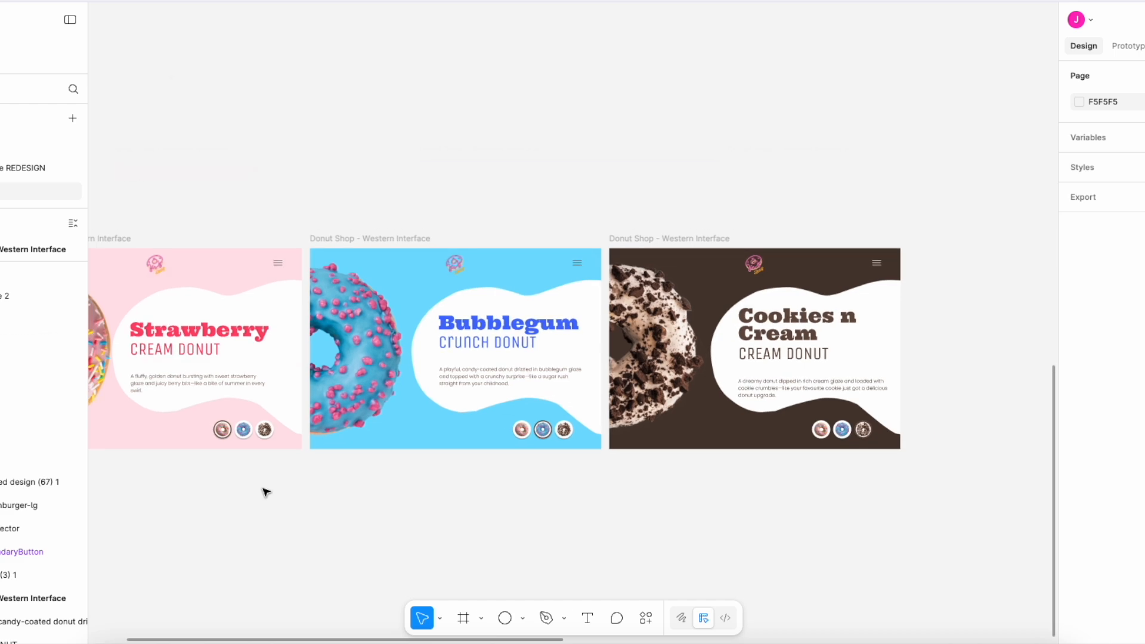
- Link the pink frame's blue and cookies thumbnails on click to the light blue and dark brown frames, using Smart animate, Ease out, 600ms
key("shift+1")
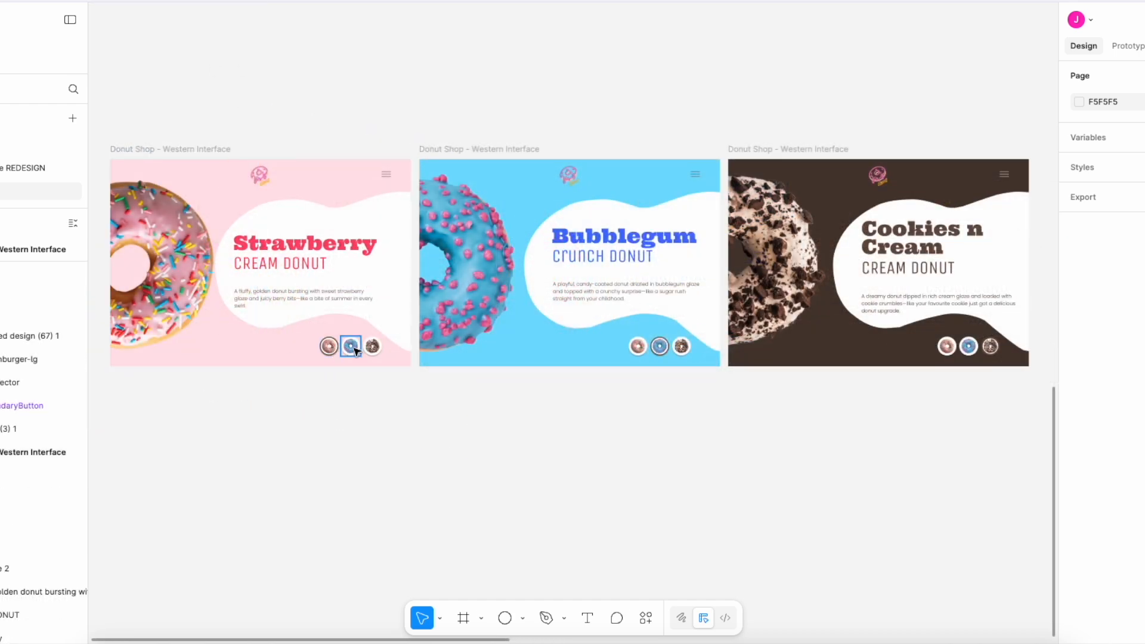
left_click(354, 349)
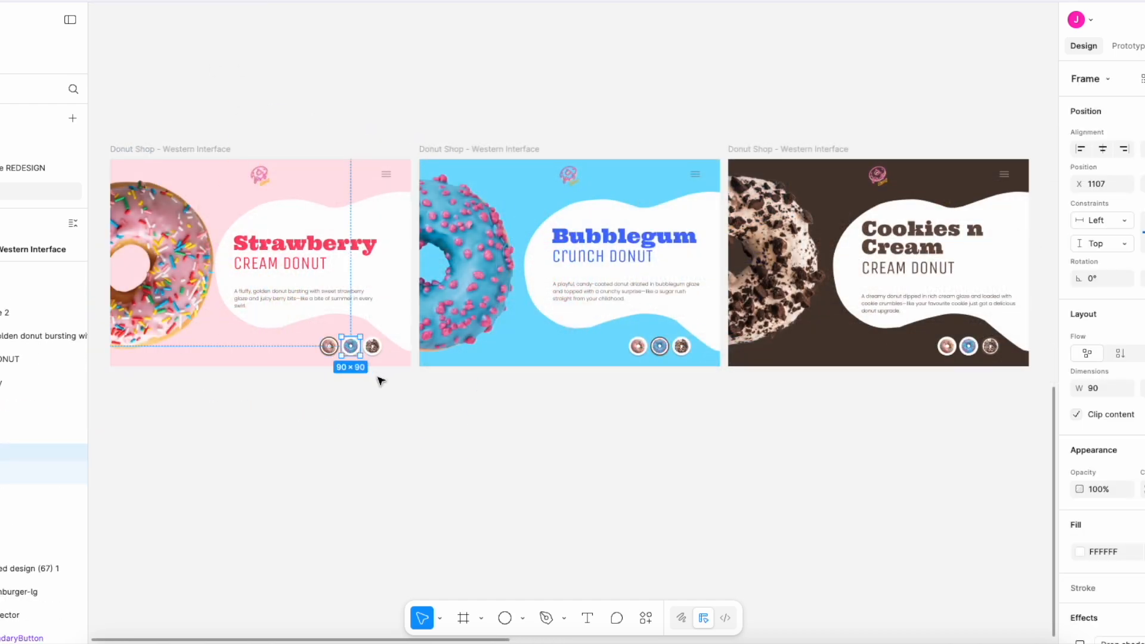
left_click(1121, 46)
left_click_drag(360, 346, 534, 277)
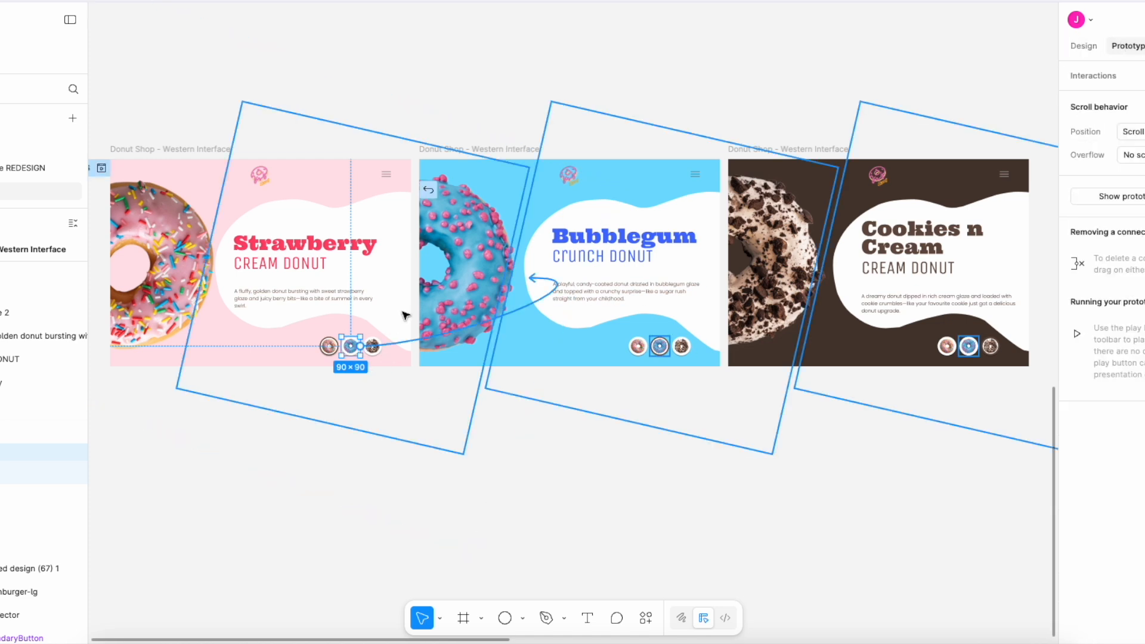
left_click_drag(403, 313, 468, 351)
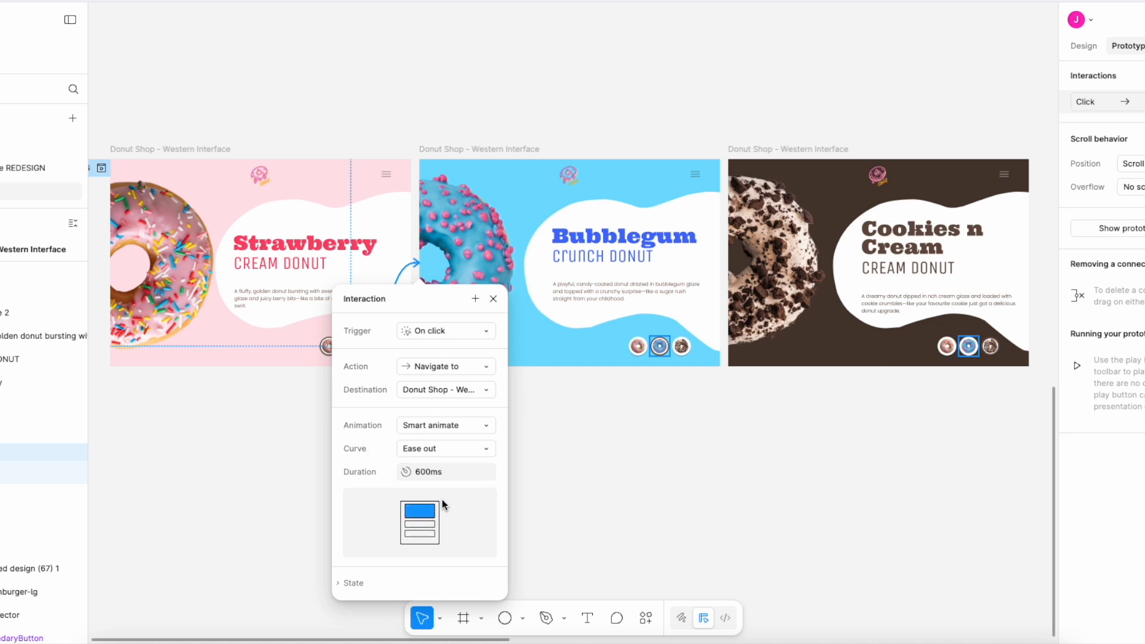
left_click(566, 453)
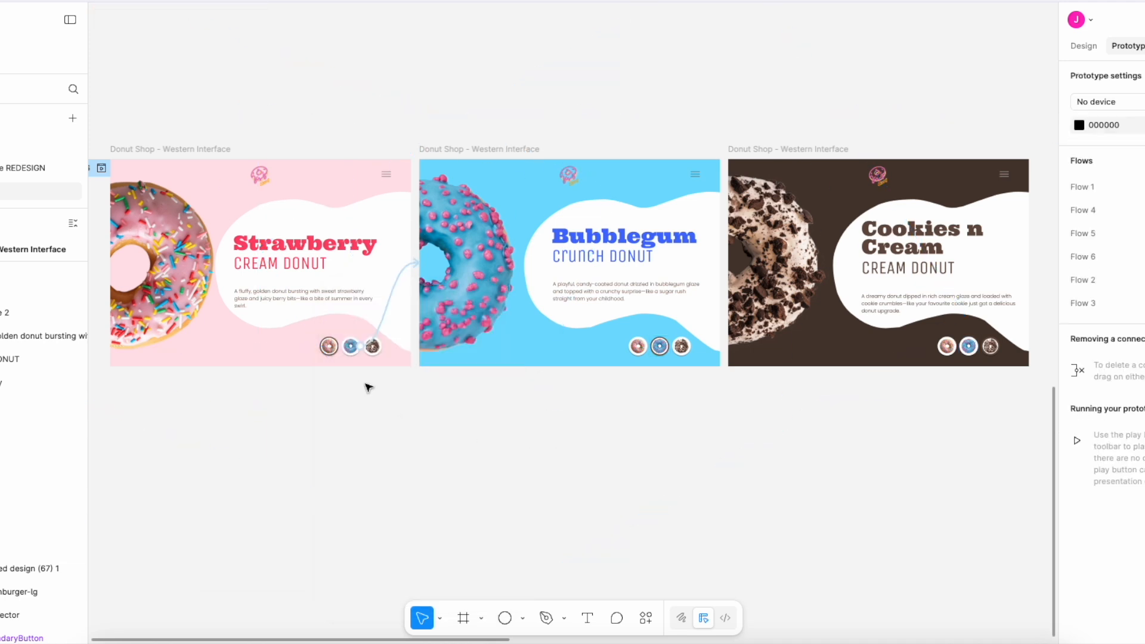
left_click_drag(381, 346, 732, 311)
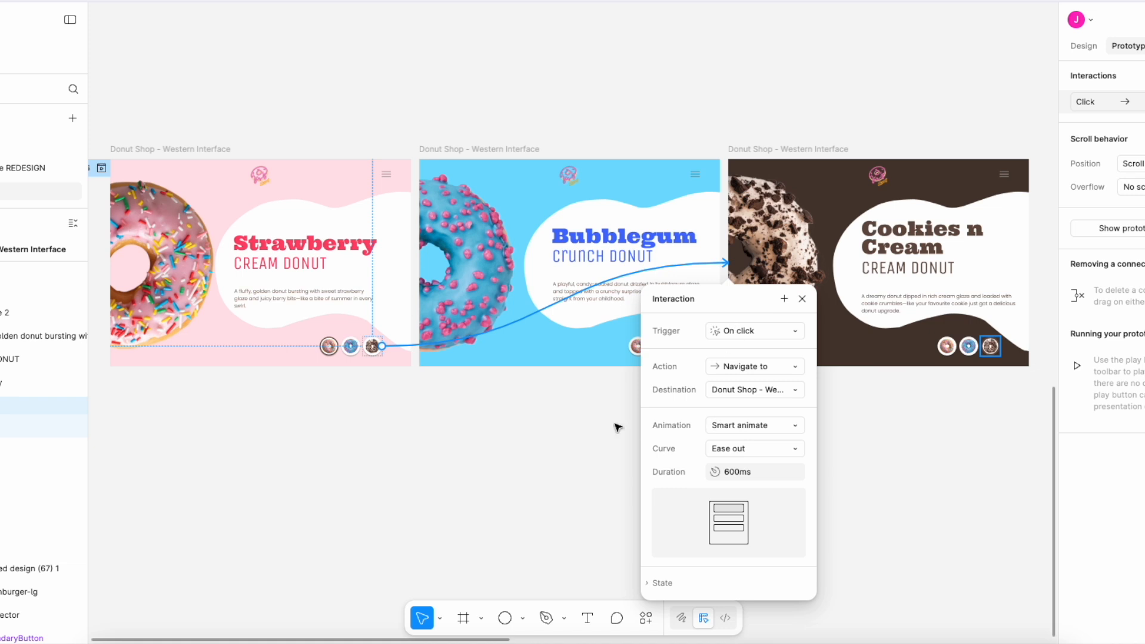
left_click(581, 420)
- Link the light blue frame's strawberry thumbnail to the pink frame and its cookies thumbnail to the dark brown frame, on click with Smart animate
left_click(637, 349)
left_click_drag(630, 348, 352, 335)
left_click(686, 349)
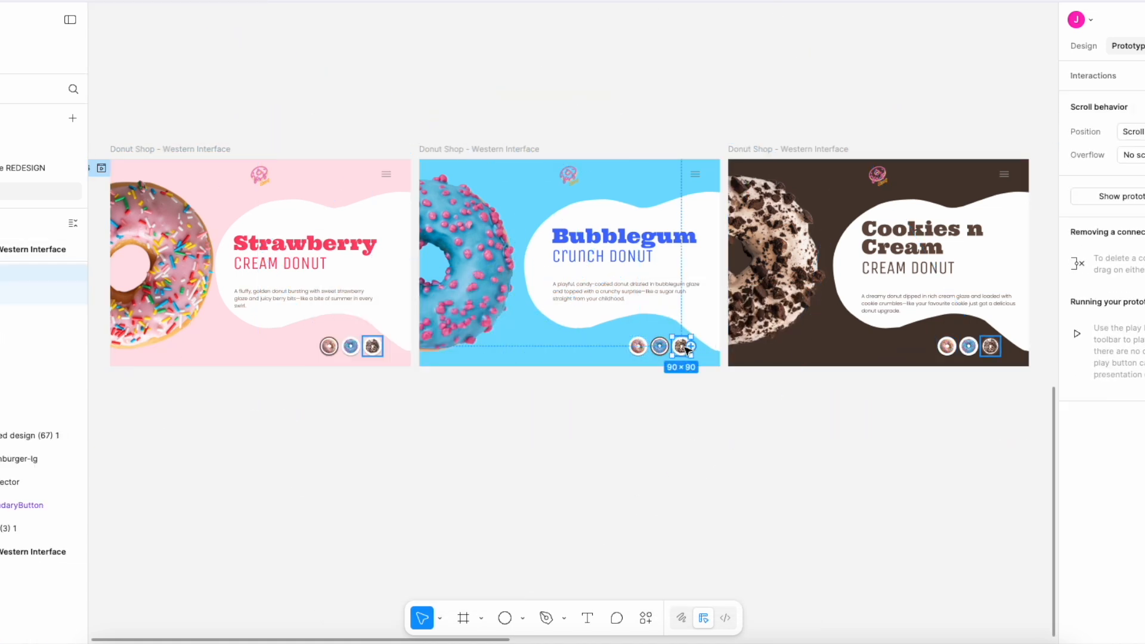
left_click_drag(692, 351, 734, 329)
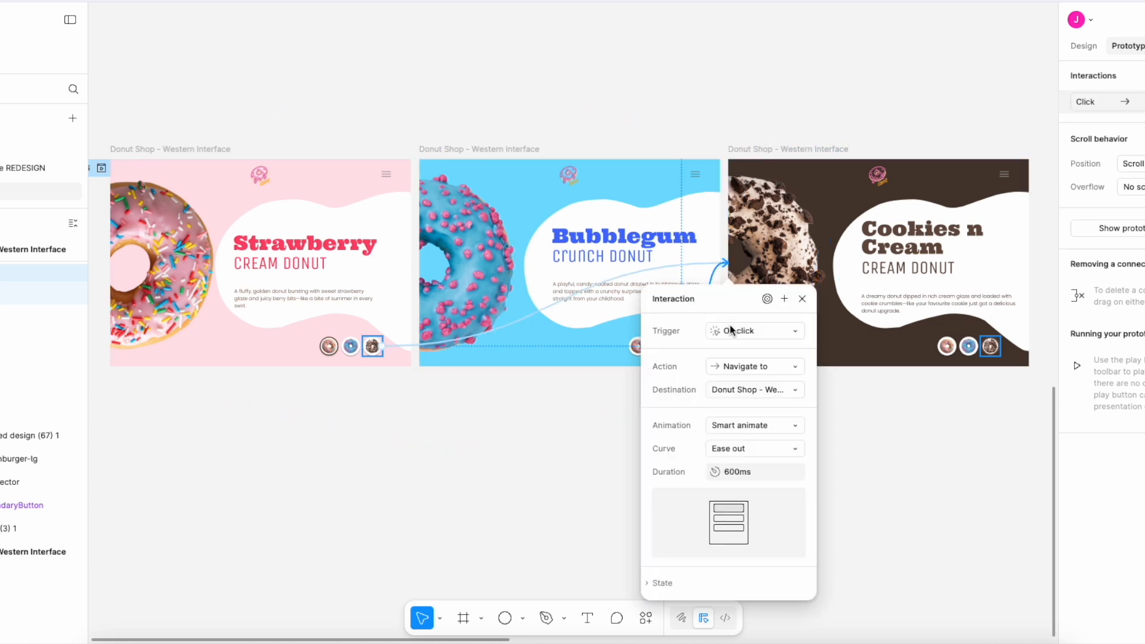
- Link the dark brown frame's strawberry thumbnail to the pink frame and its blue thumbnail to the light blue frame, on click with Smart animate
left_click(938, 355)
left_click_drag(938, 349, 411, 331)
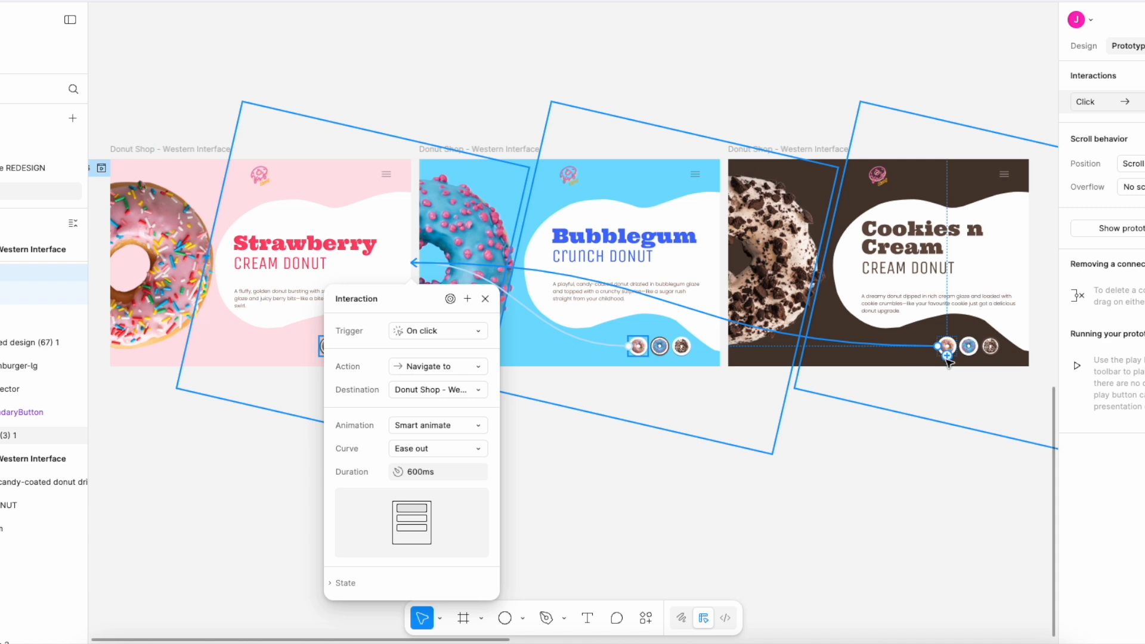
left_click(967, 349)
left_click_drag(963, 349, 715, 325)
left_click(906, 510)
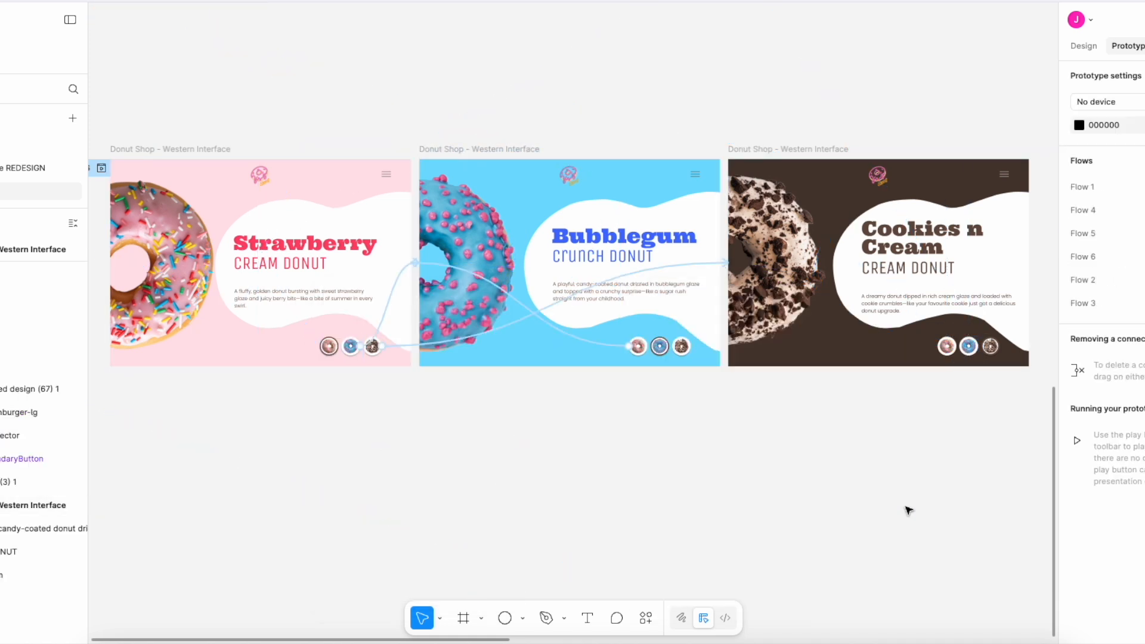